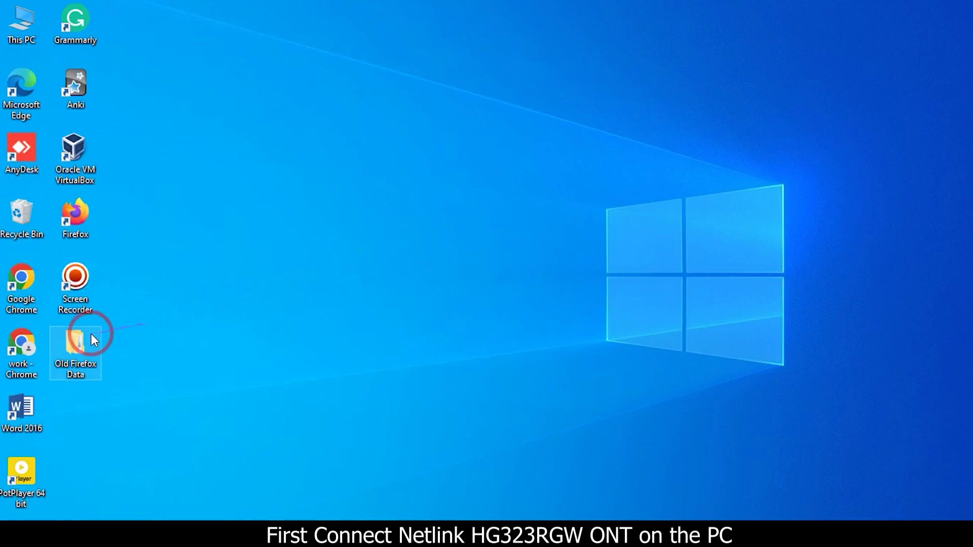
Step: Launch Chrome and load the ONT's login page at 192.168.1.1
double_click(21, 350)
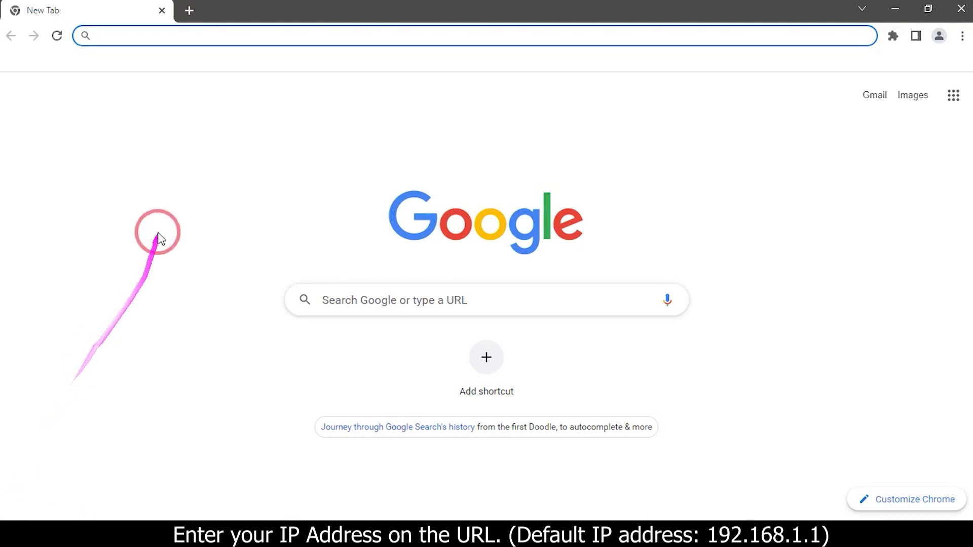
left_click(199, 38)
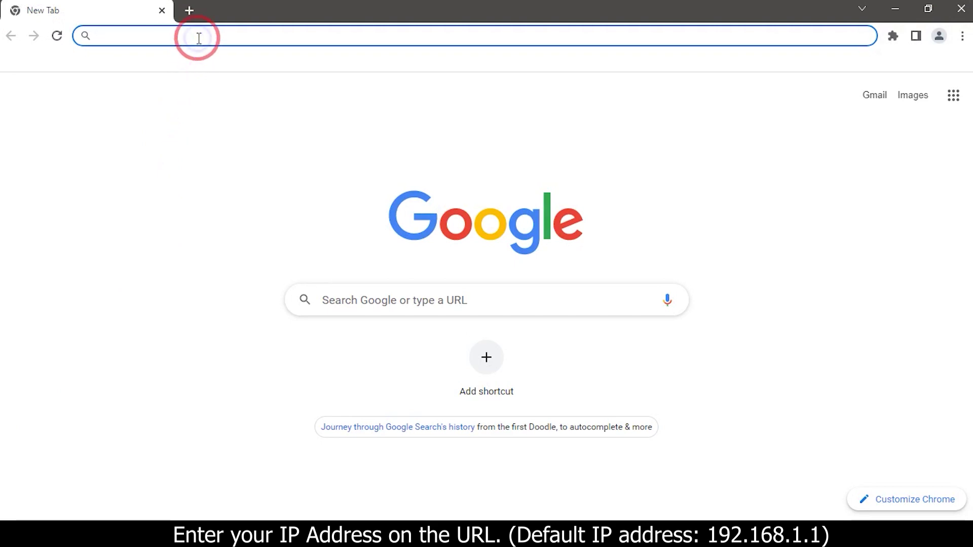
type("192")
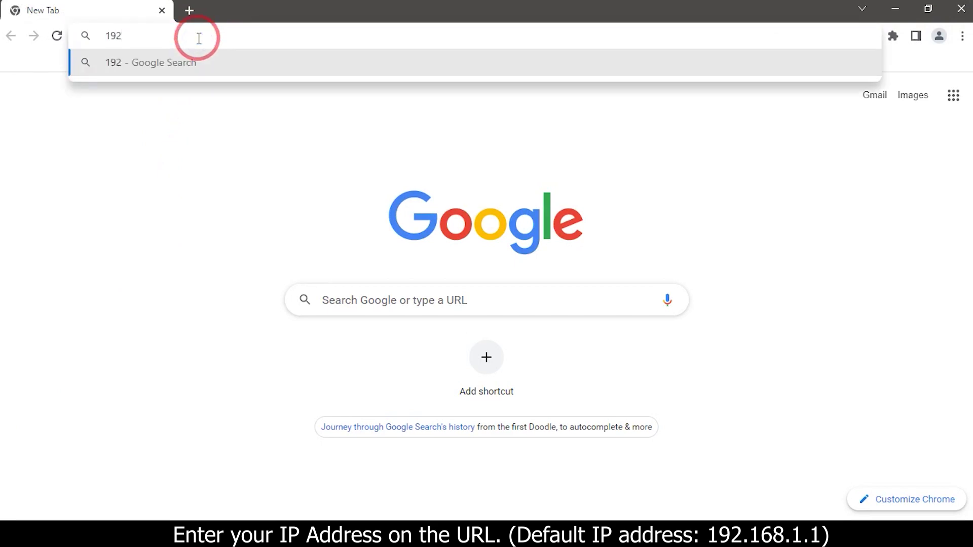
type(".168.1.1")
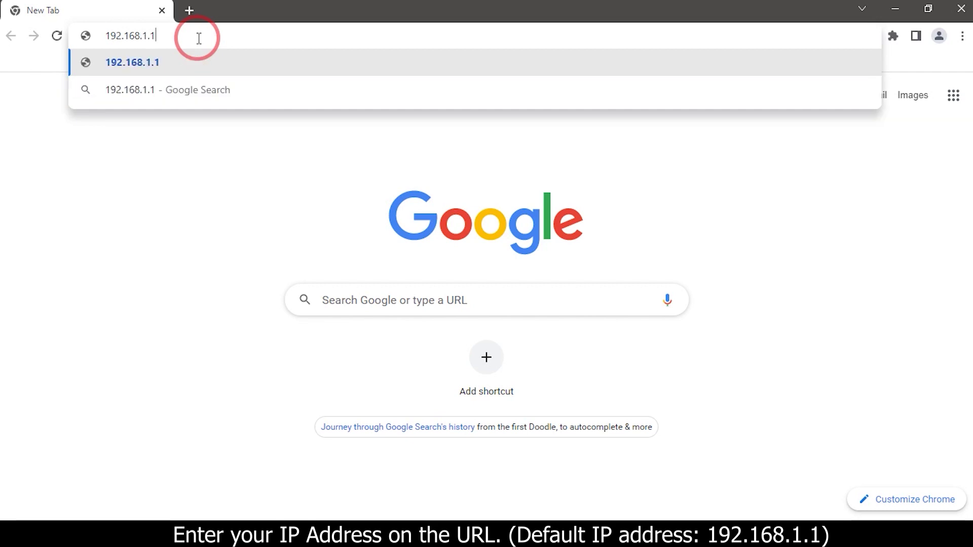
key("Return")
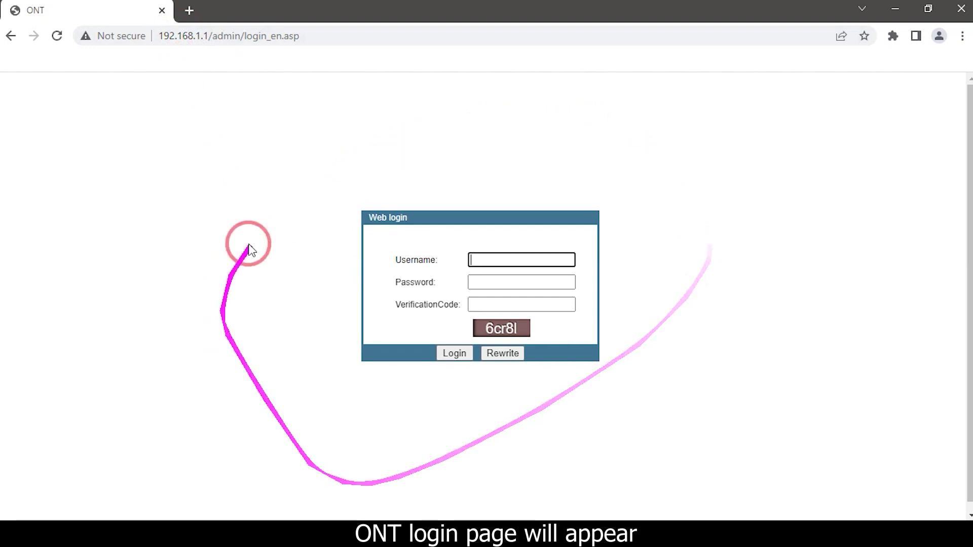
Step: Enter the username, password and verification code, then log in to the ONT
left_click(499, 256)
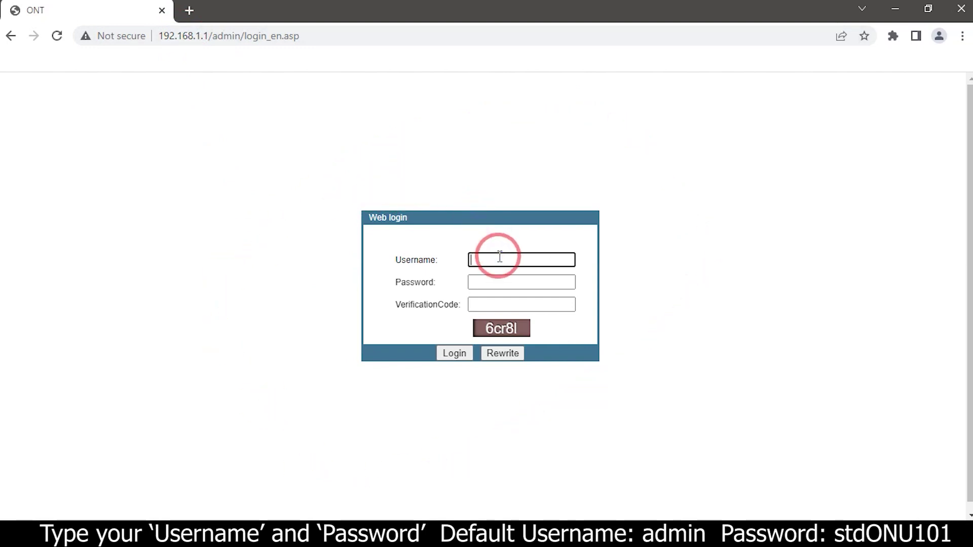
left_click(499, 281)
type("s")
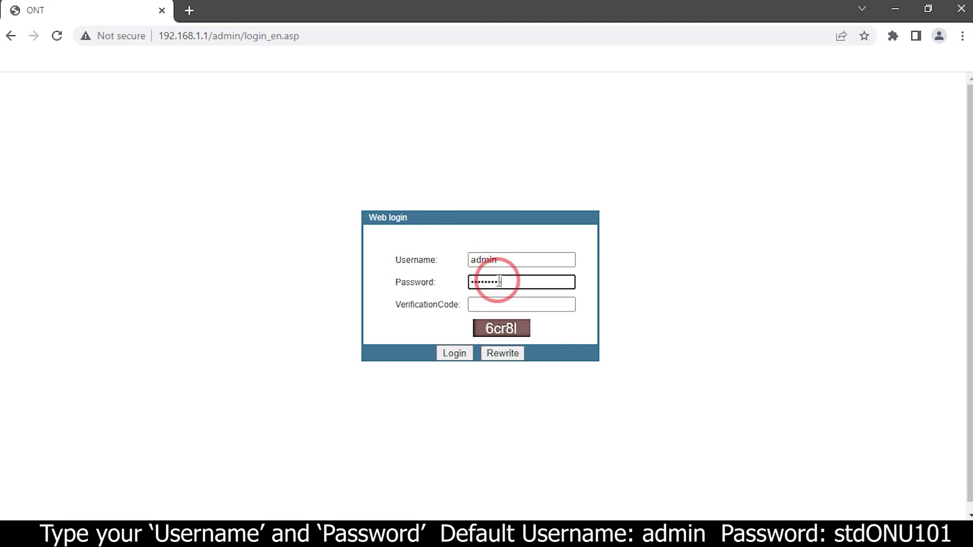
left_click(499, 302)
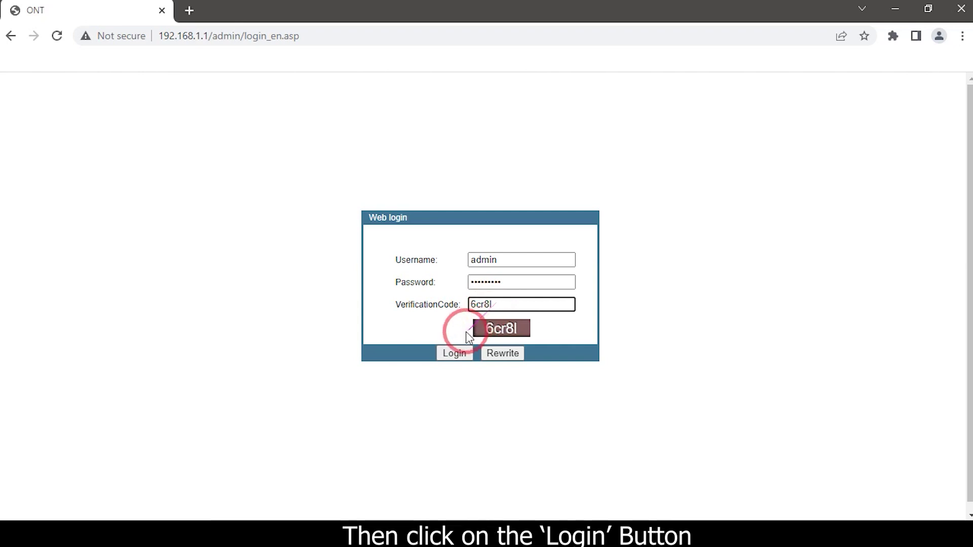
left_click(472, 350)
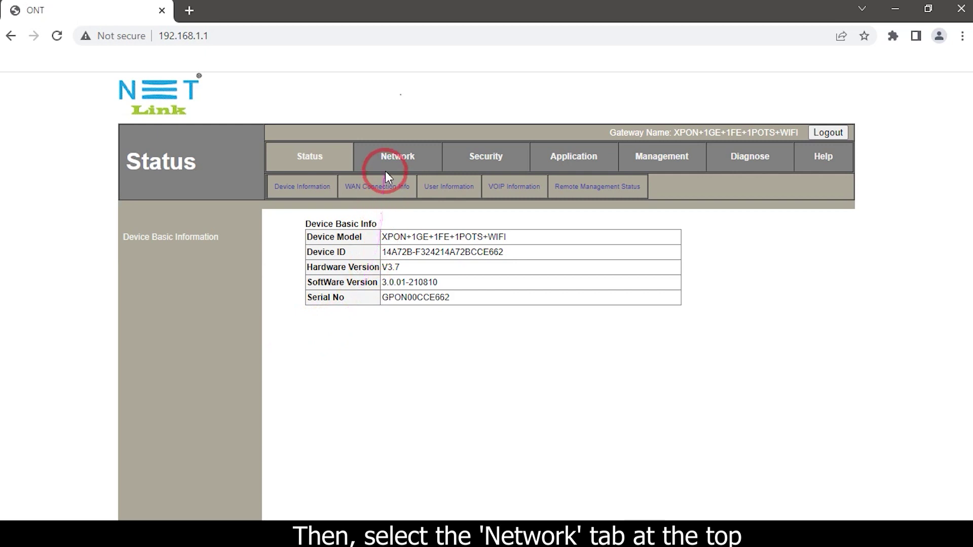
Step: Open Network > WLAN to show the 2.4 GHz basic settings for SSID FTTH-E662
left_click(397, 157)
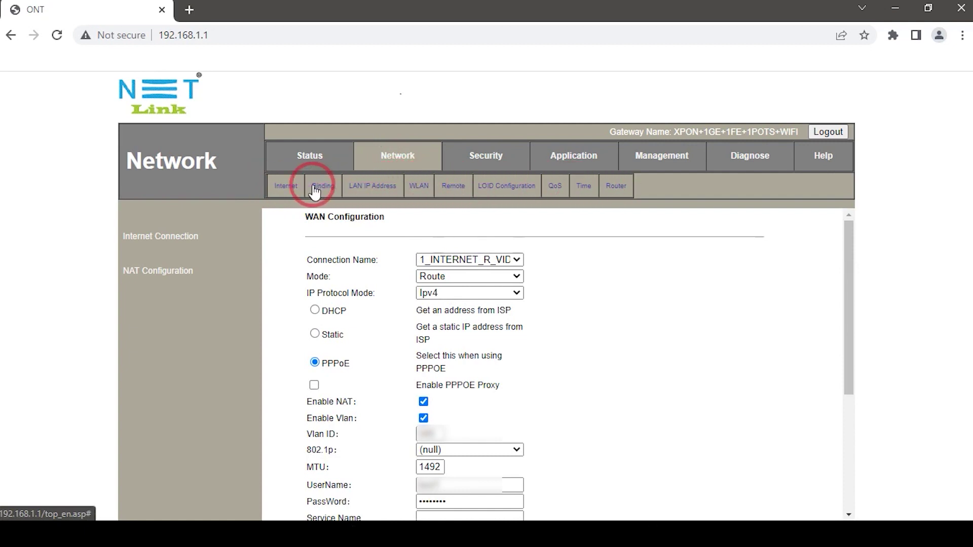
left_click(424, 189)
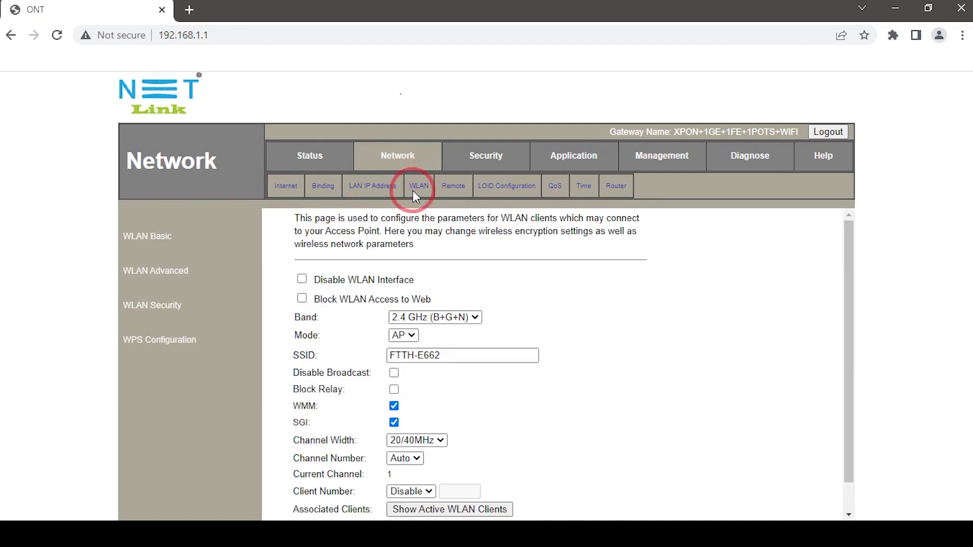
Step: On WLAN Advanced, turn on Different SSID isolation, enable AP1 and clear its FTTH name
left_click(163, 274)
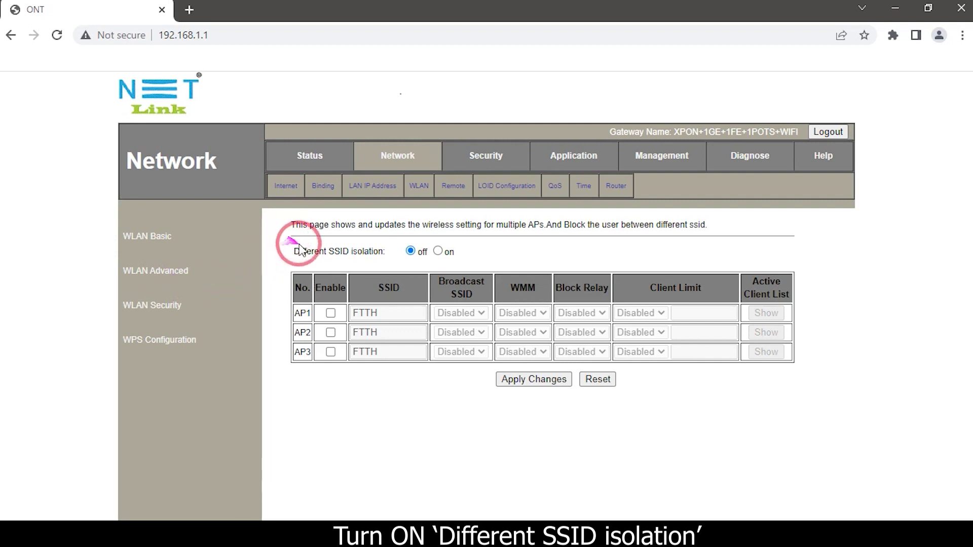
left_click(439, 251)
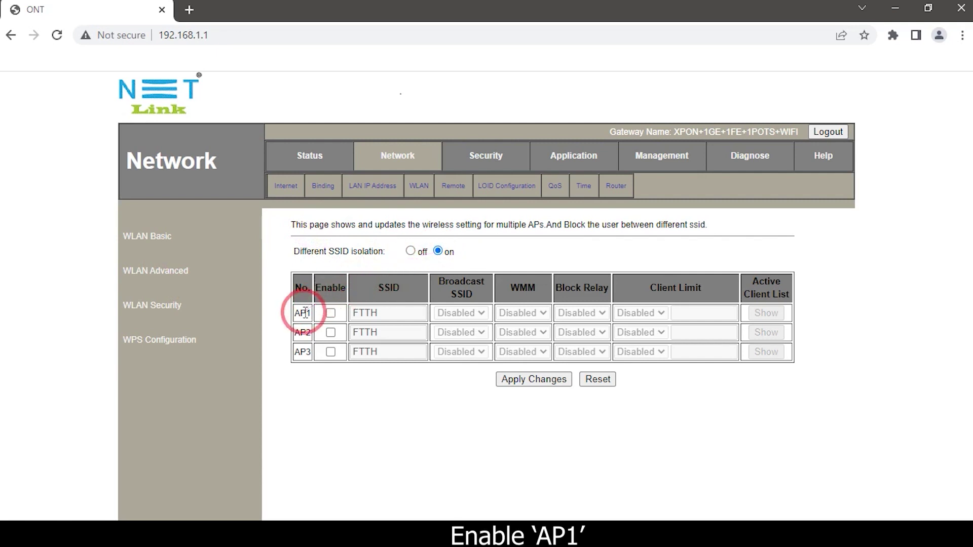
left_click(335, 314)
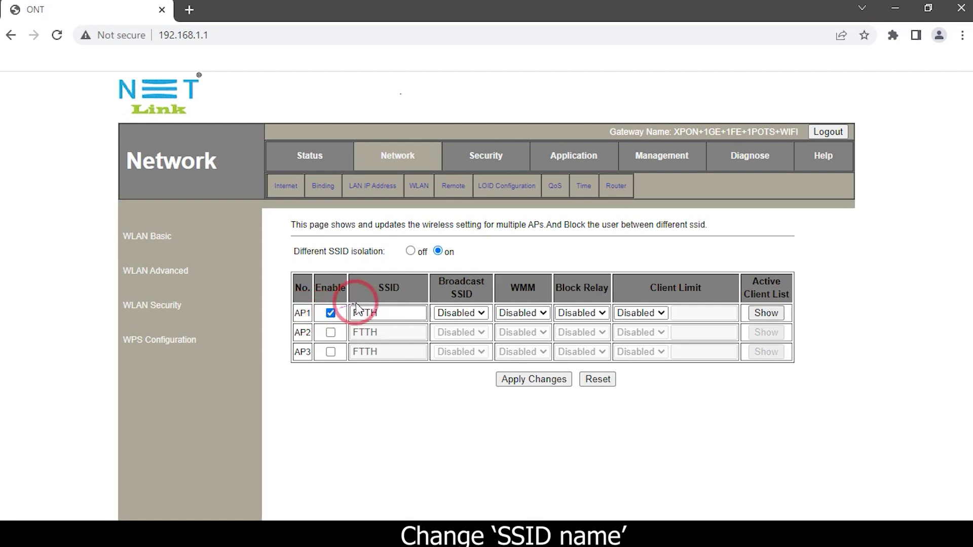
double_click(386, 310)
key("BackSpace")
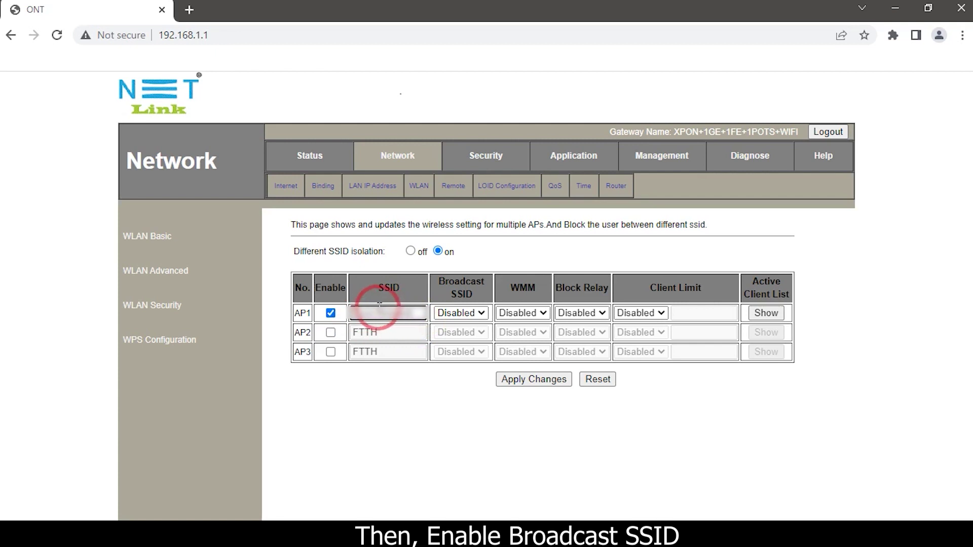
Step: Set AP1 to broadcast its SSID with WMM enabled
left_click(463, 313)
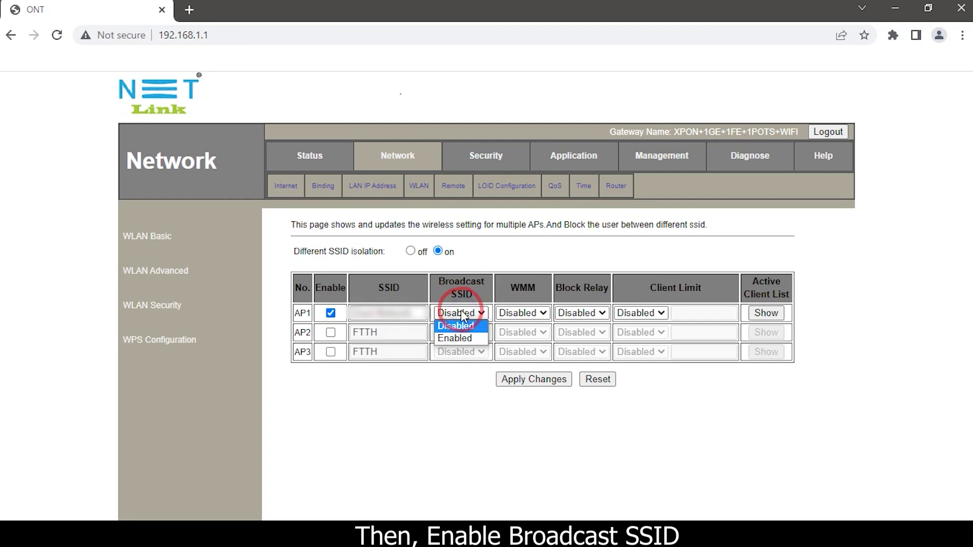
left_click(450, 339)
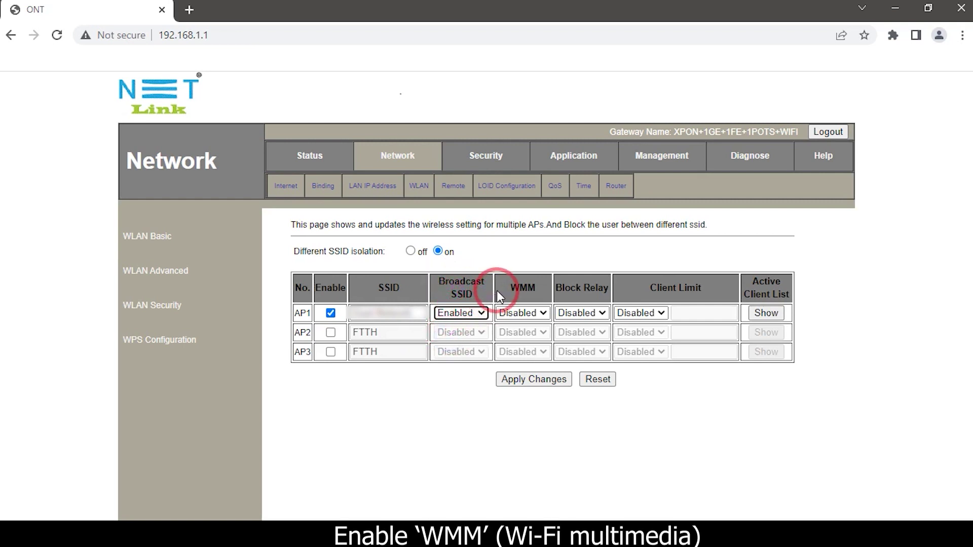
left_click(525, 314)
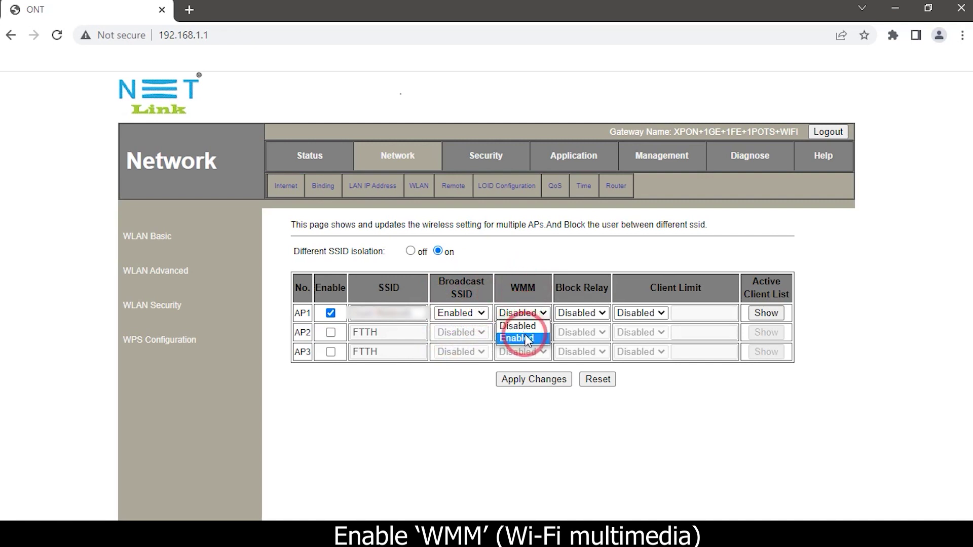
left_click(525, 335)
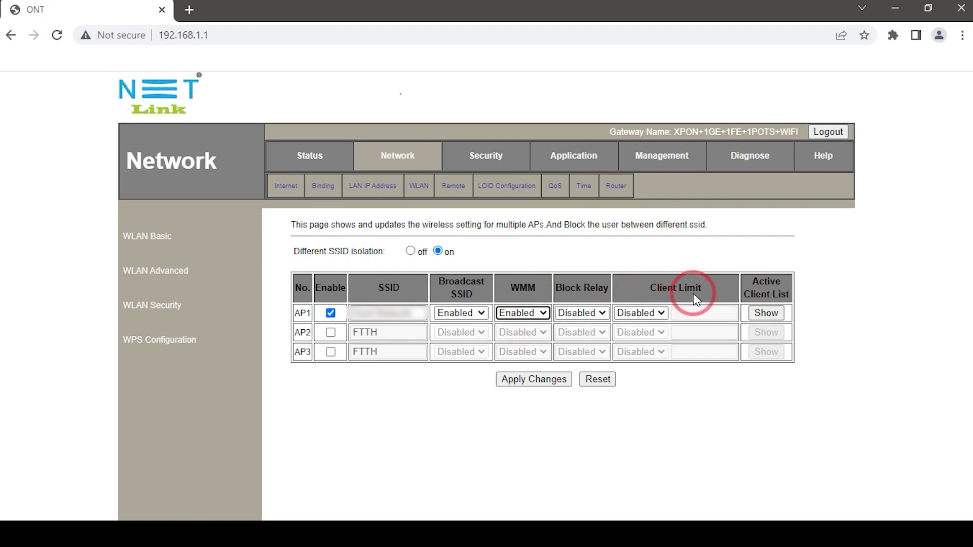
Step: Enable AP1's client limit at 3, apply the changes, and return to the Status page
left_click(662, 313)
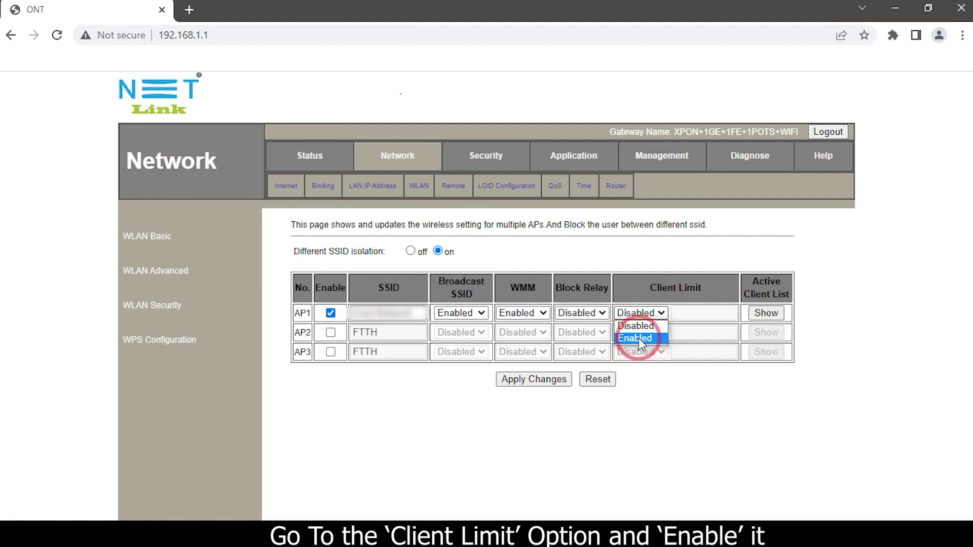
left_click(638, 339)
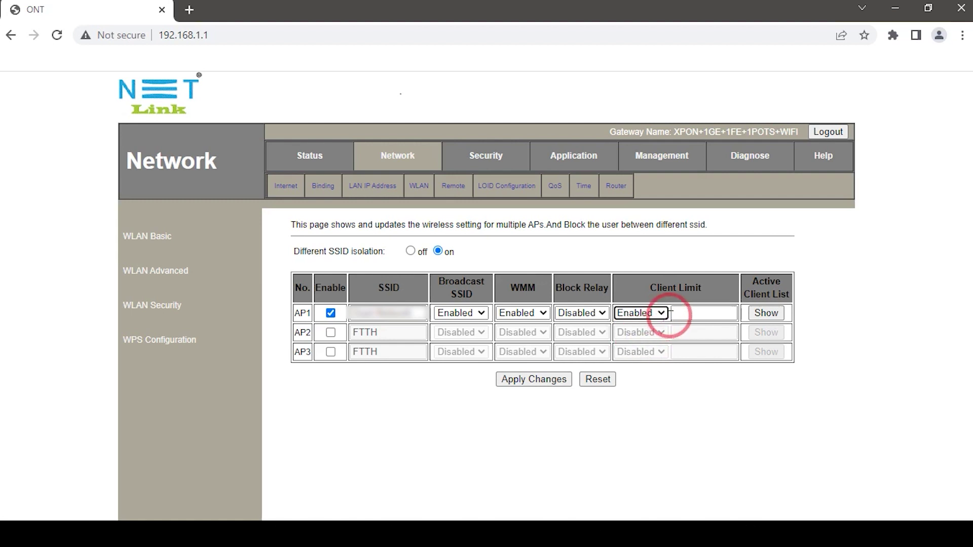
left_click(682, 313)
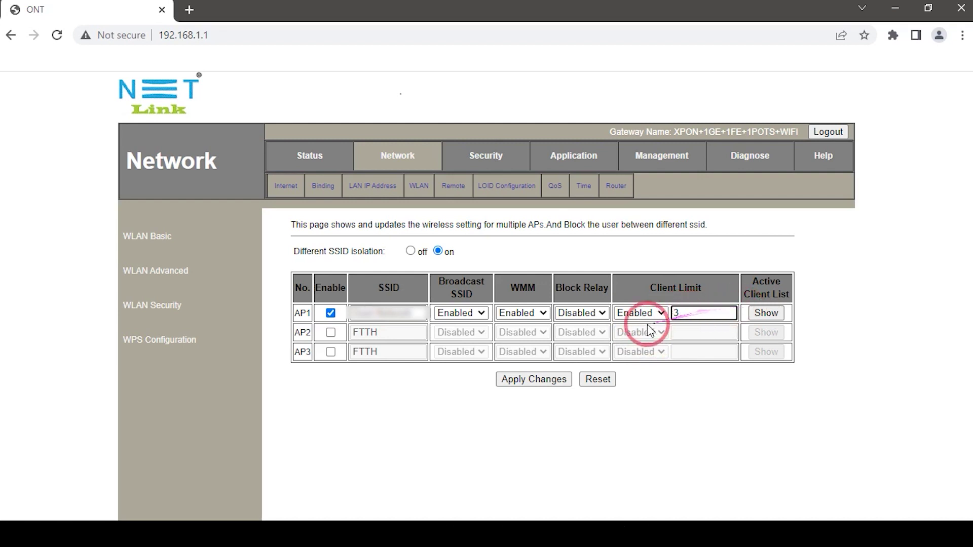
left_click(561, 380)
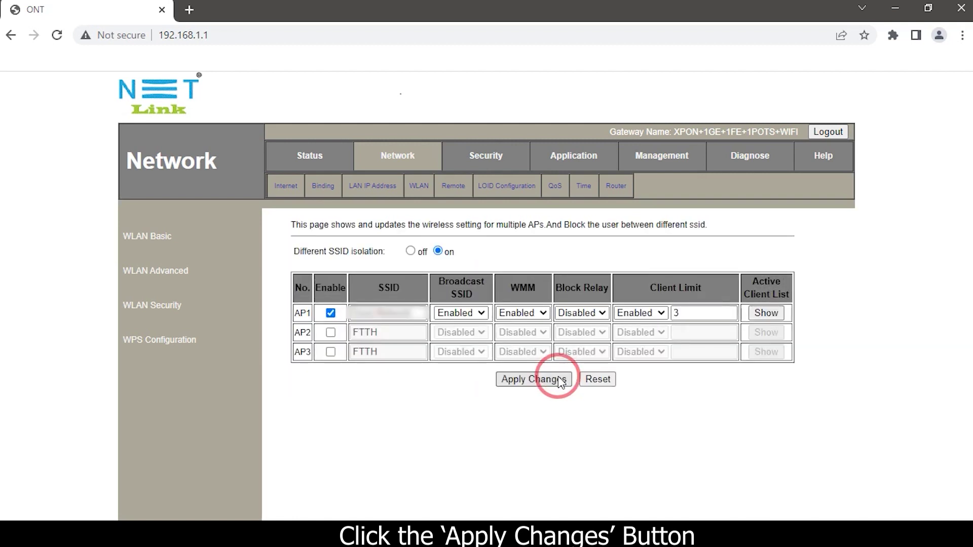
left_click(305, 169)
left_click(302, 160)
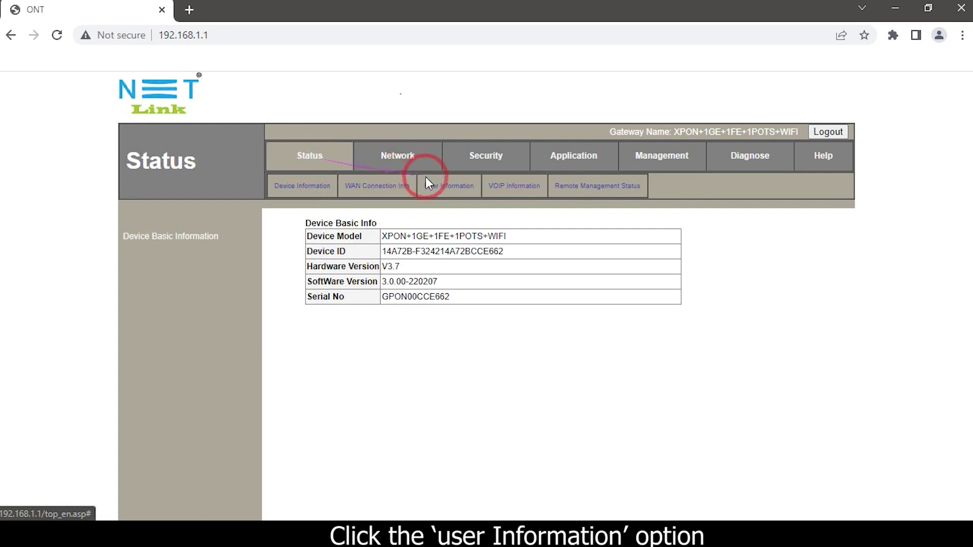
Step: Check WLAN Interface Information, highlighting the new, still unencrypted SSID-2 name
left_click(447, 187)
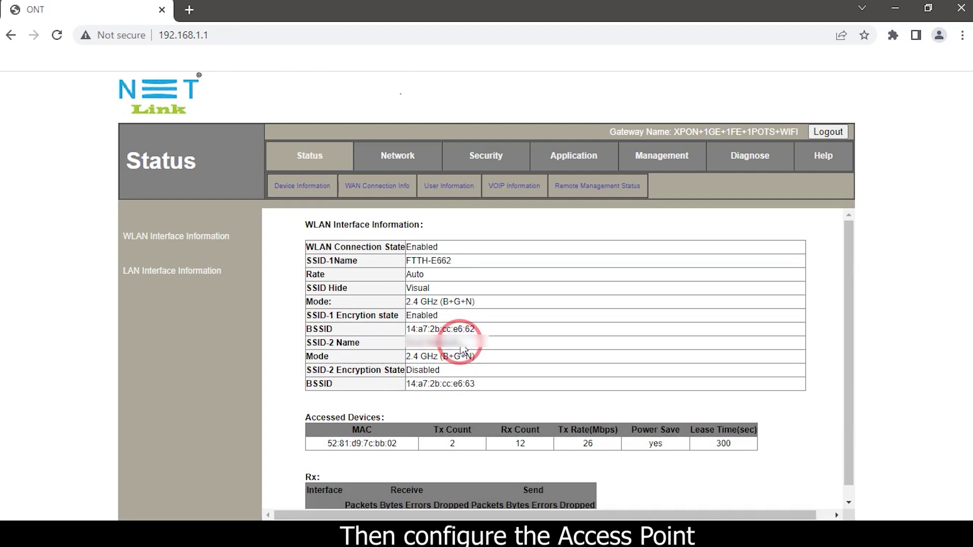
left_click_drag(459, 344, 413, 343)
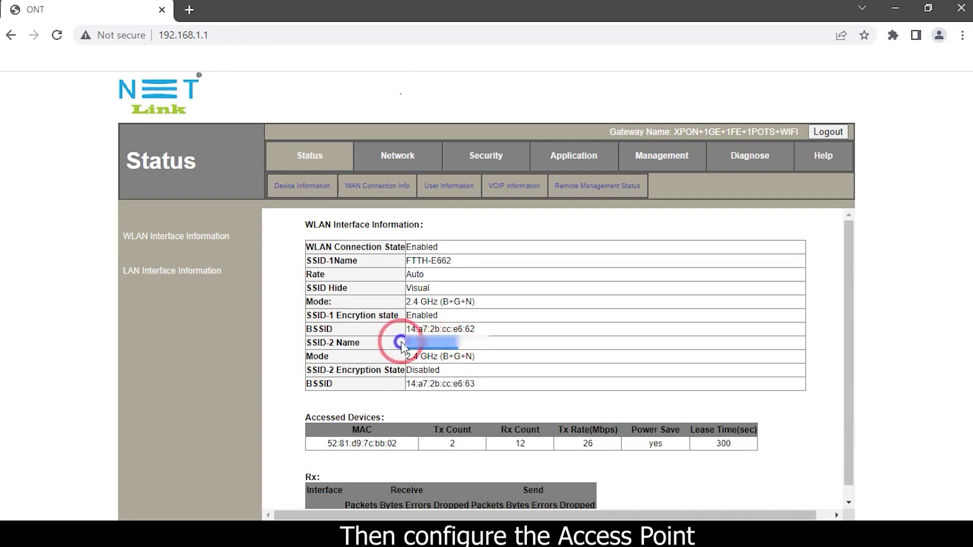
left_click(389, 157)
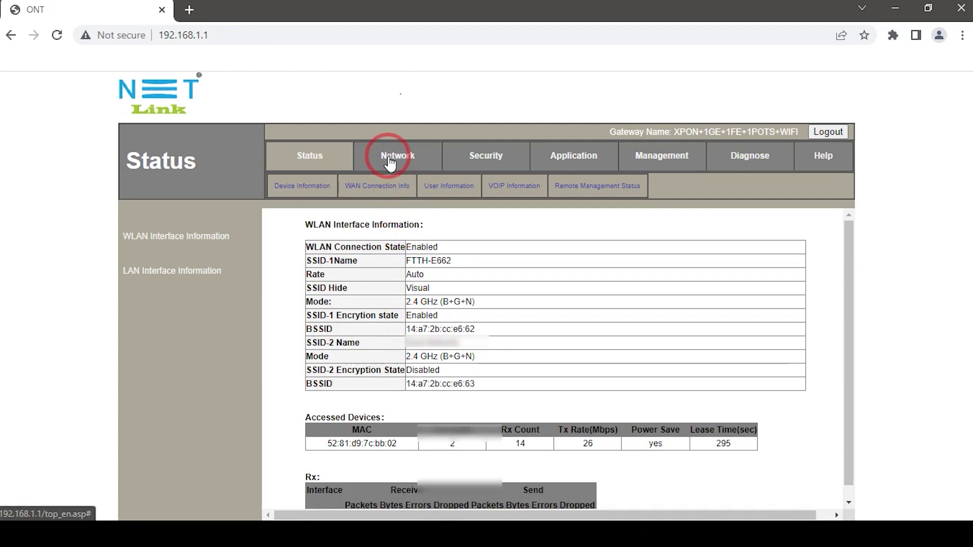
Step: Secure the second SSID with WPA2 Mixed encryption and a pre-shared key, and apply it
left_click(418, 186)
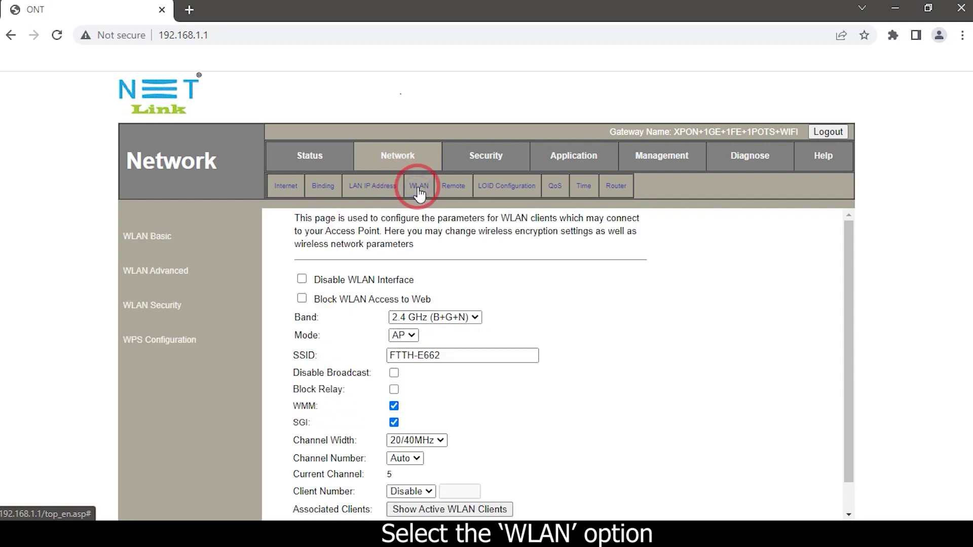
left_click(158, 306)
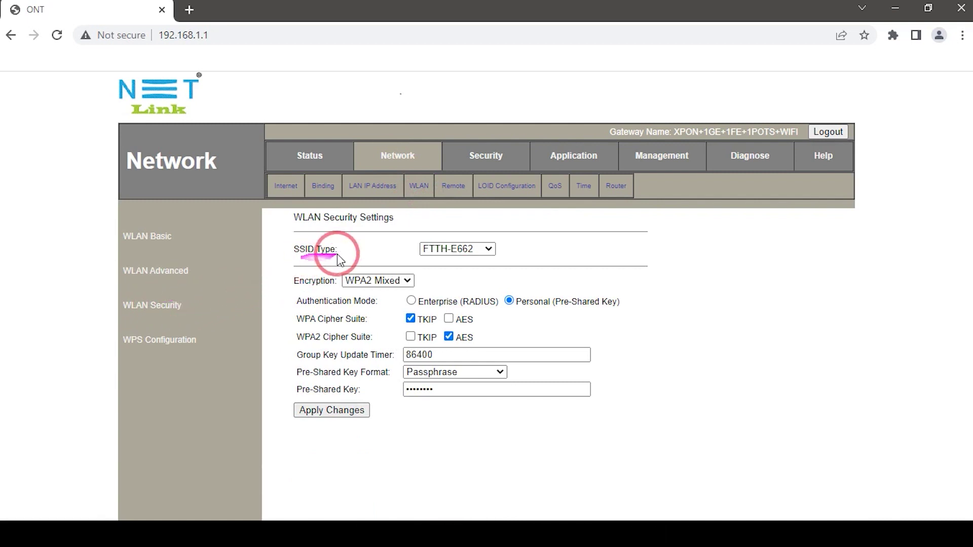
left_click(455, 249)
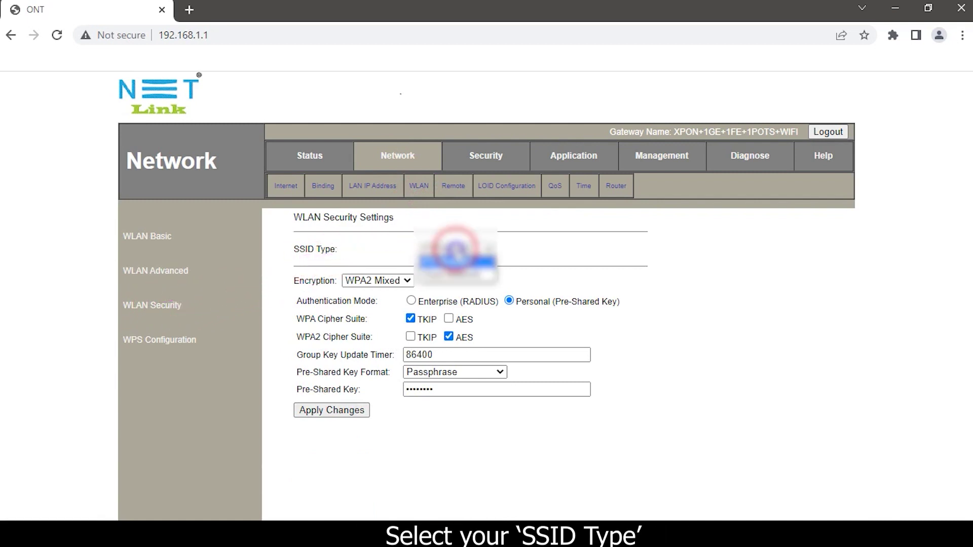
left_click(448, 274)
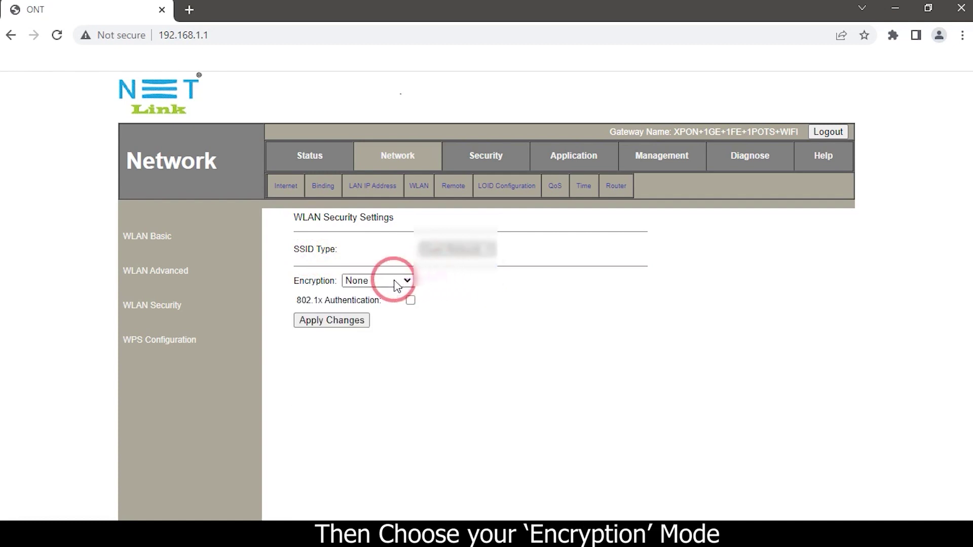
left_click(378, 280)
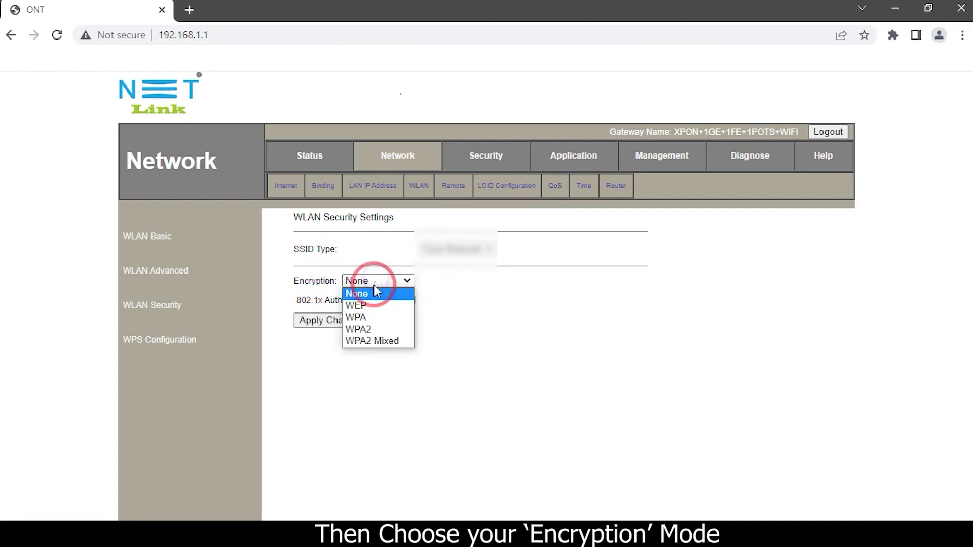
left_click(379, 341)
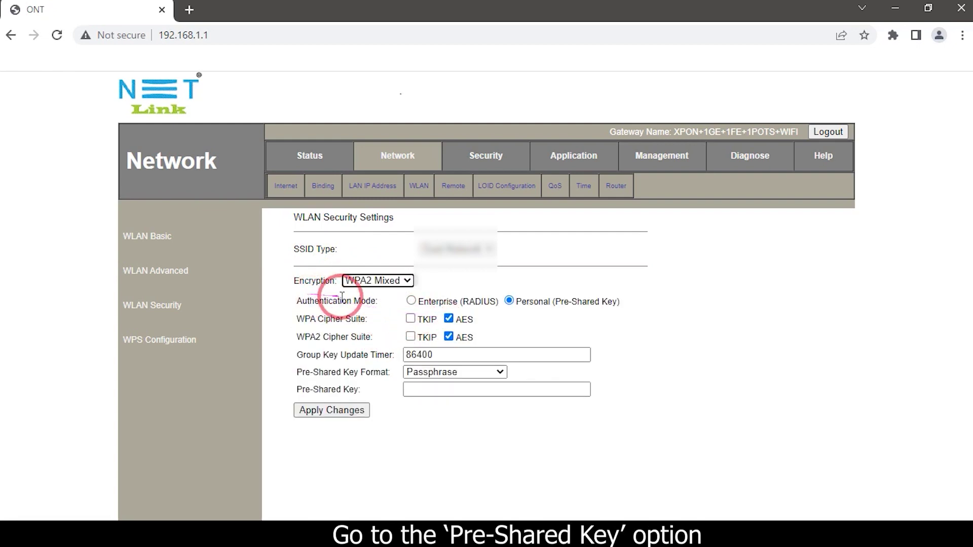
left_click(437, 390)
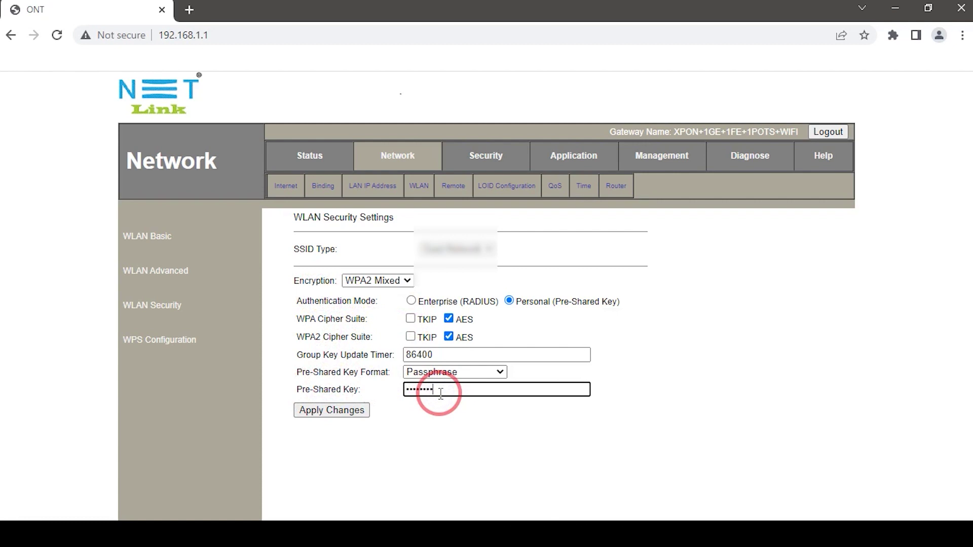
left_click(360, 412)
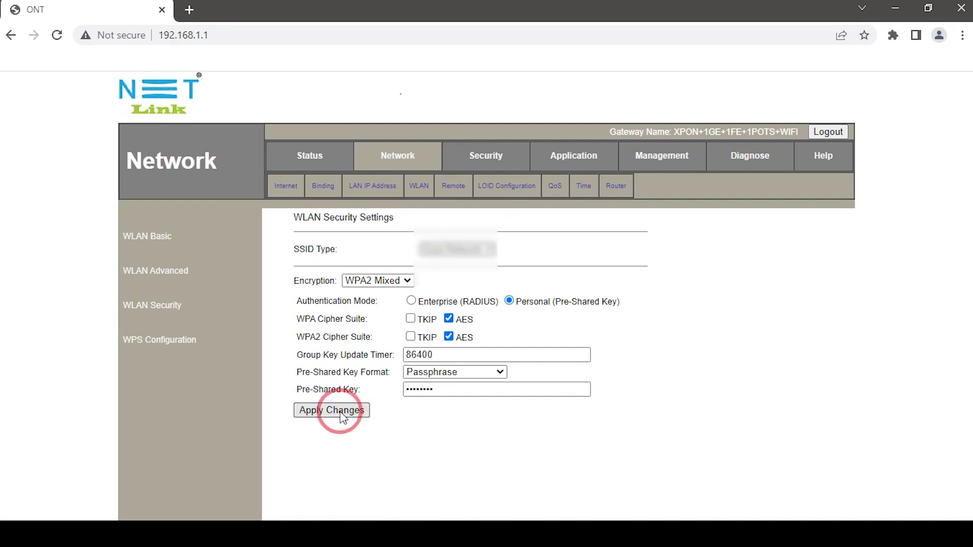
left_click(169, 277)
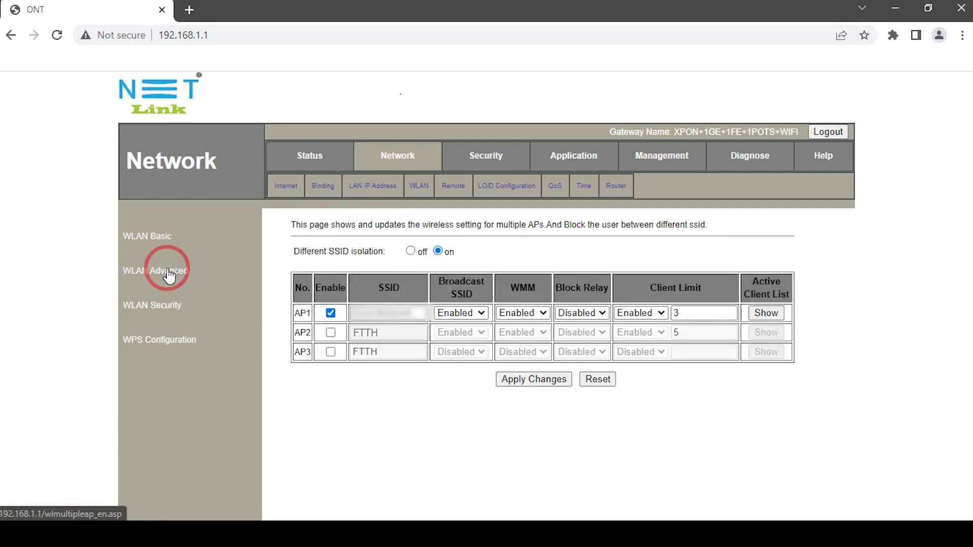
Step: Enable AP2 as HOME IoT with SSID broadcast and WMM turned on
left_click(330, 334)
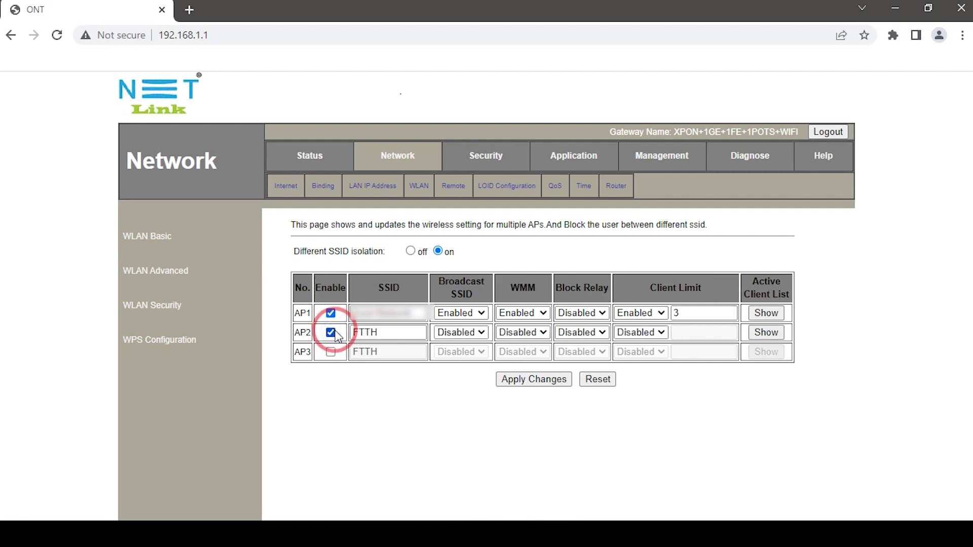
double_click(386, 334)
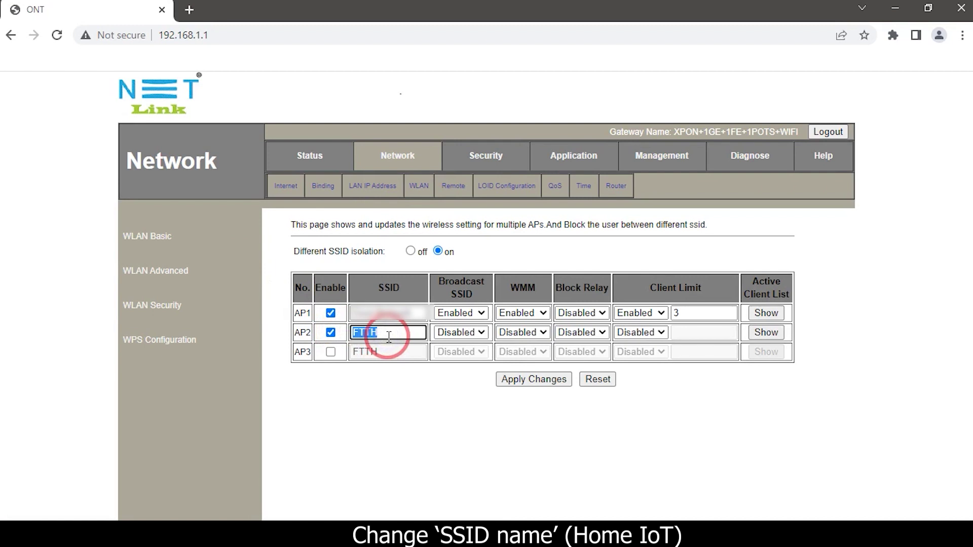
type("HOME IoT")
left_click(467, 334)
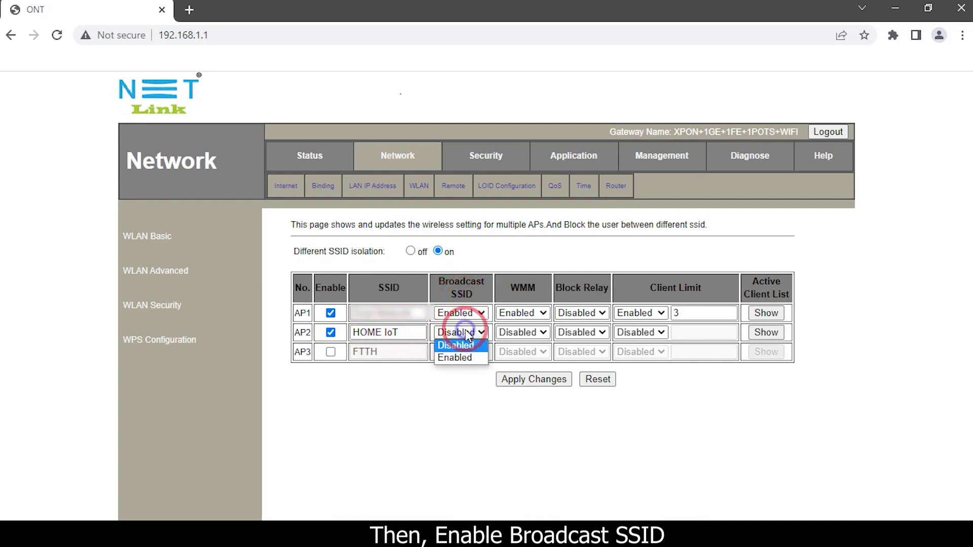
left_click(462, 356)
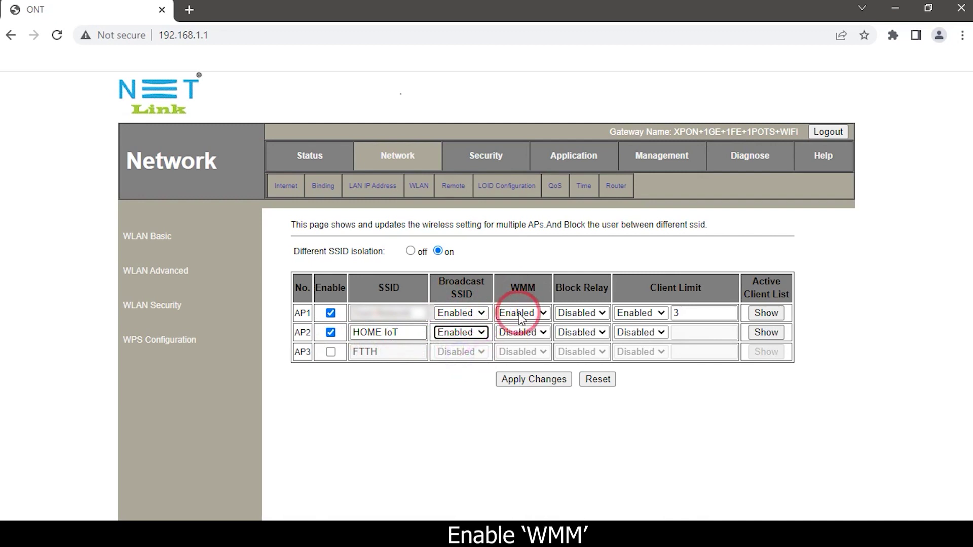
left_click(521, 333)
left_click(517, 357)
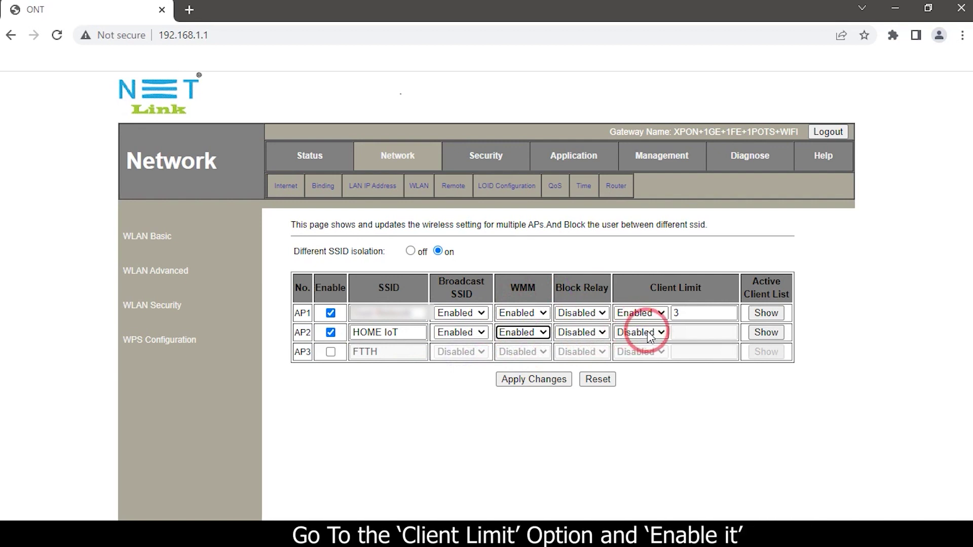
Step: Limit AP2 to 5 clients and apply the changes
left_click(647, 334)
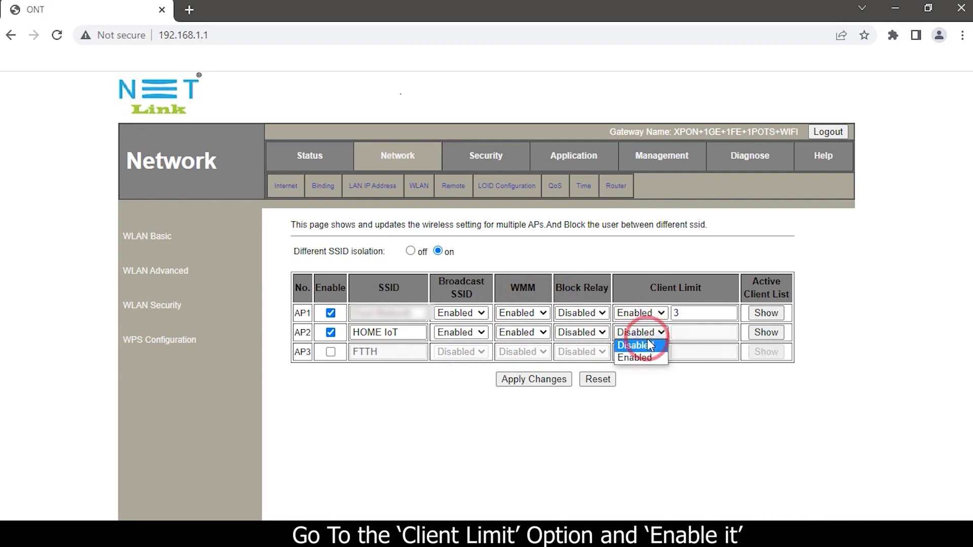
left_click(651, 357)
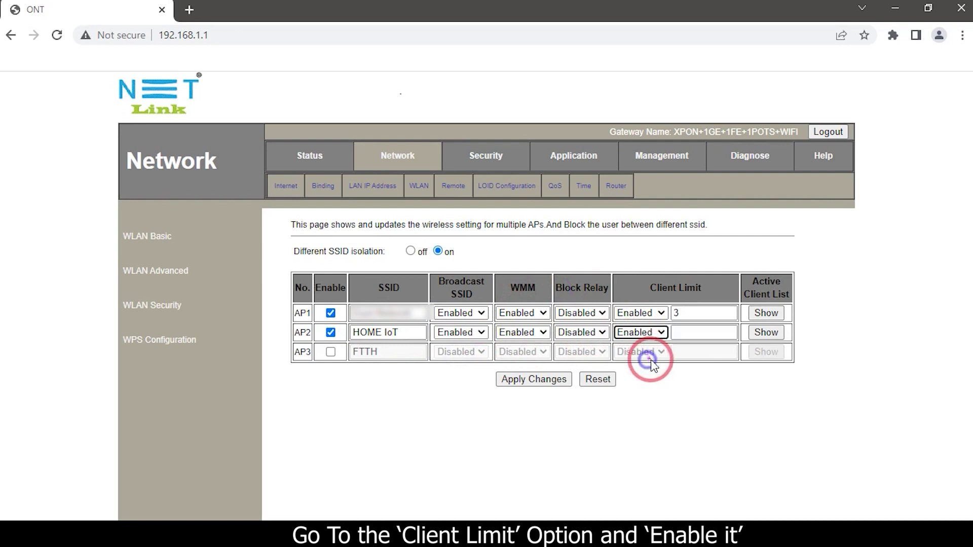
left_click(689, 337)
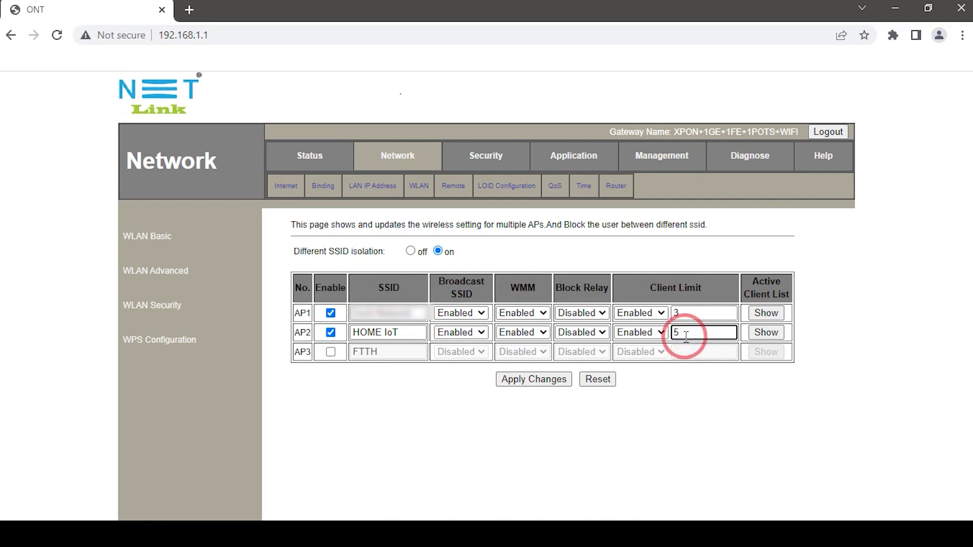
left_click(556, 379)
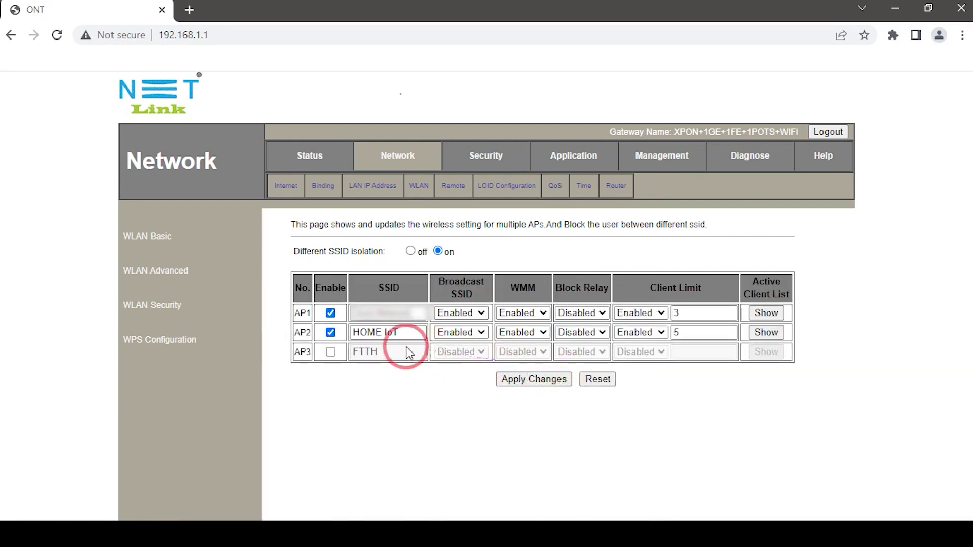
left_click(167, 308)
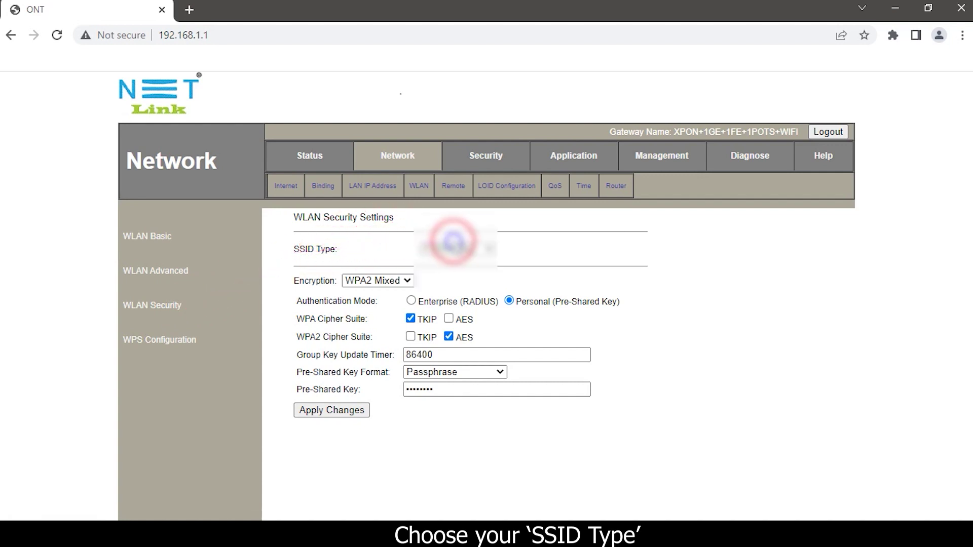
Step: Secure HOME IoT with WPA2 Mixed and a pre-shared key, then confirm all three SSIDs are encrypted
left_click(452, 248)
left_click(449, 279)
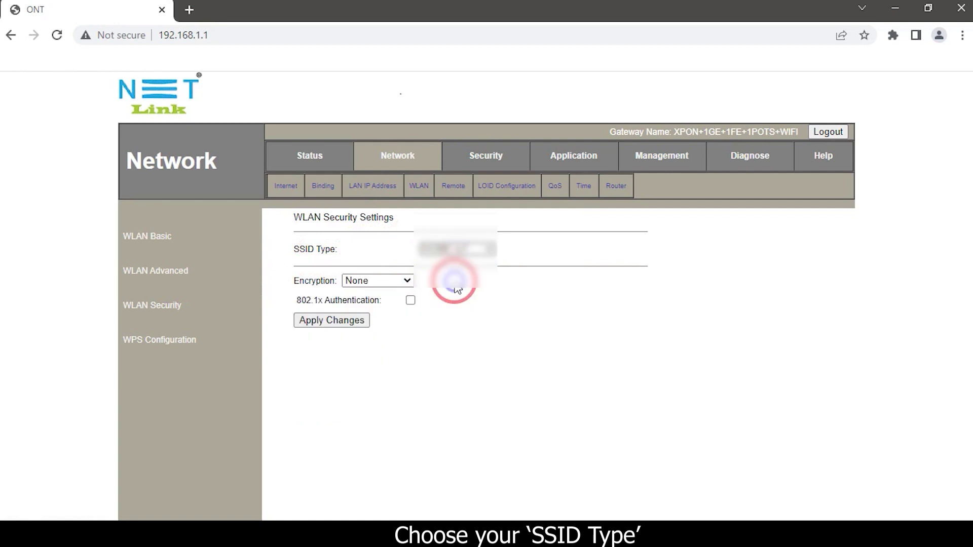
left_click(405, 281)
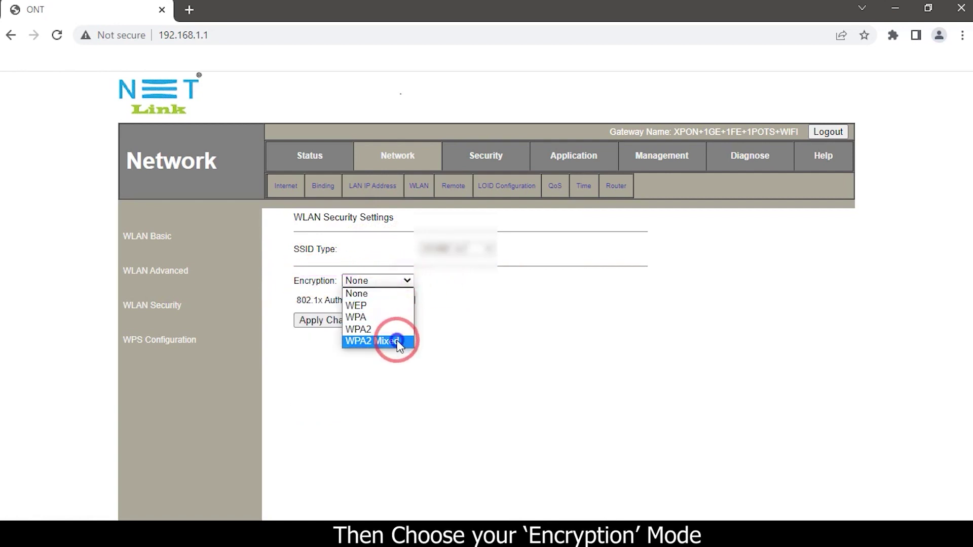
left_click(397, 341)
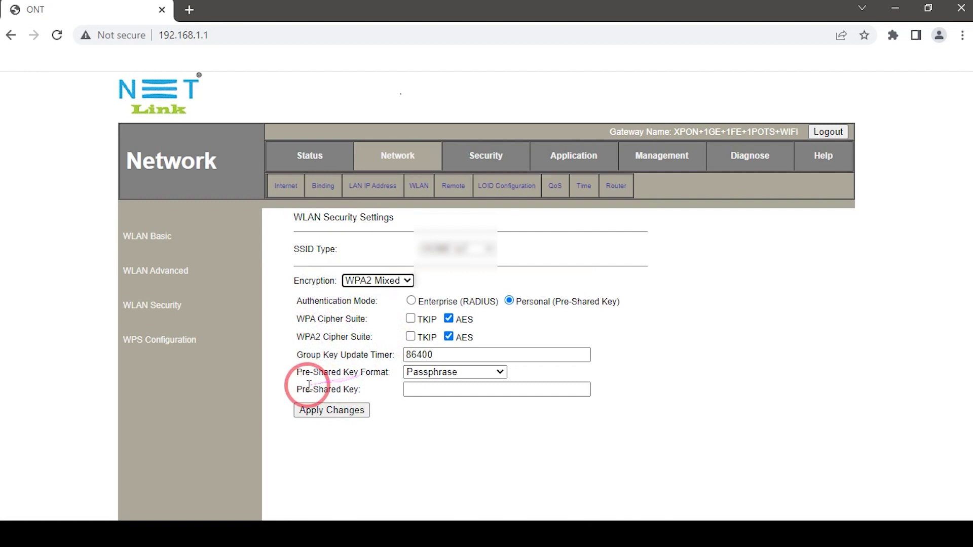
left_click(416, 389)
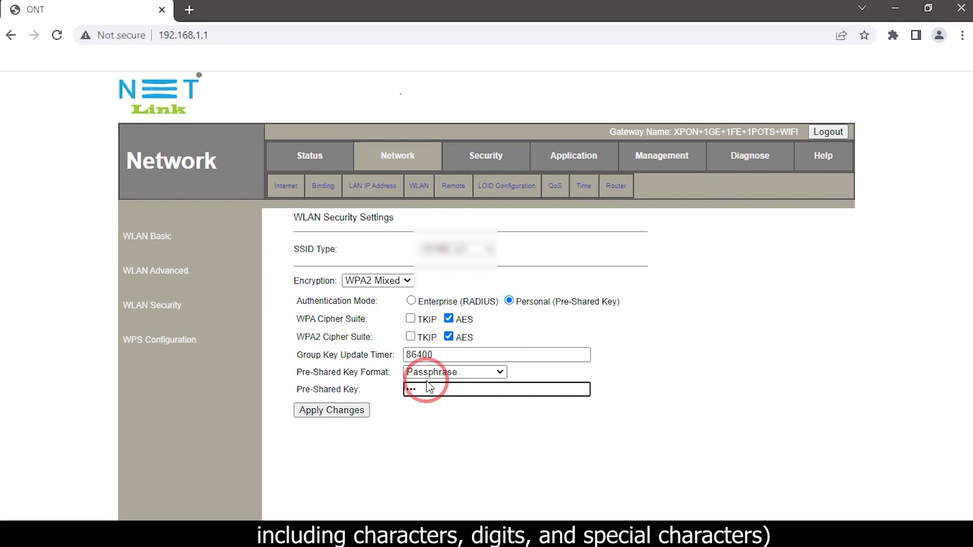
type("•")
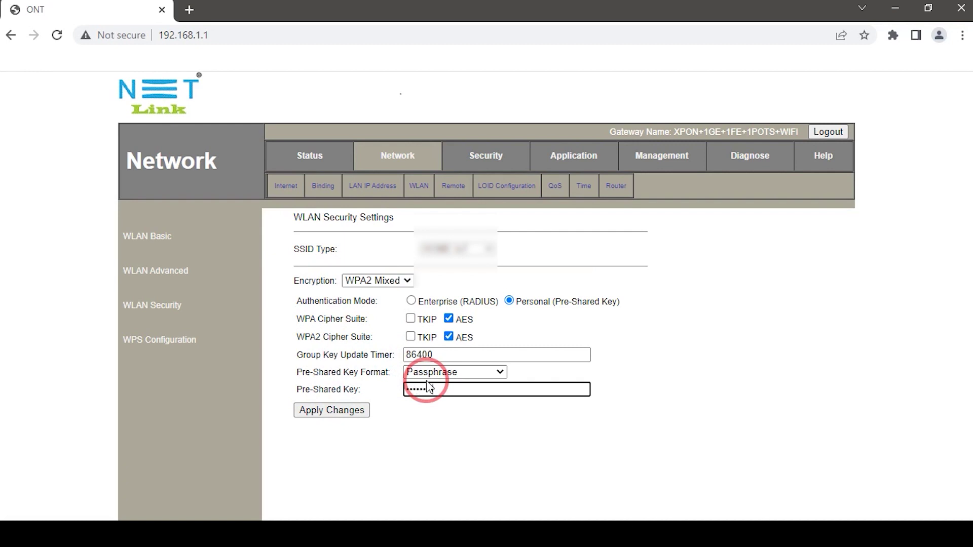
left_click(358, 411)
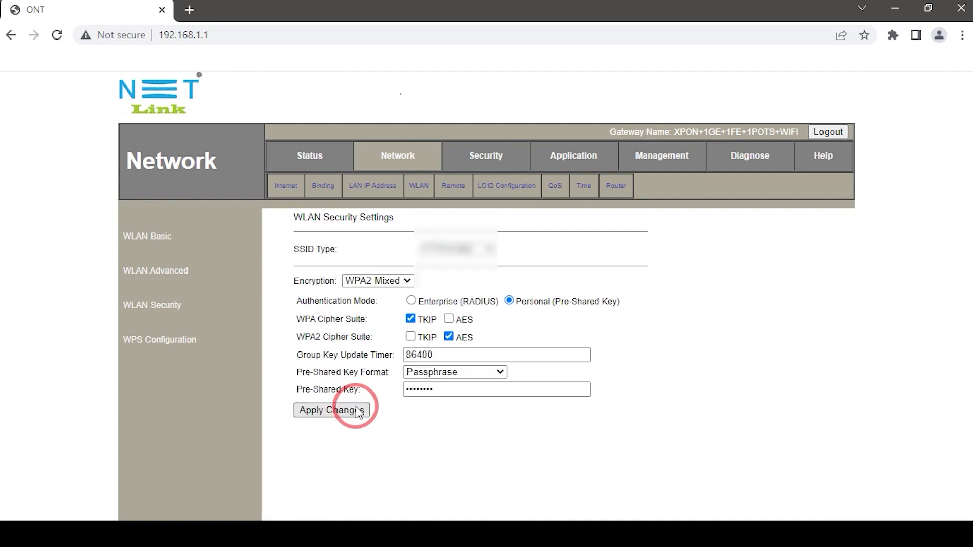
left_click(317, 161)
left_click(448, 187)
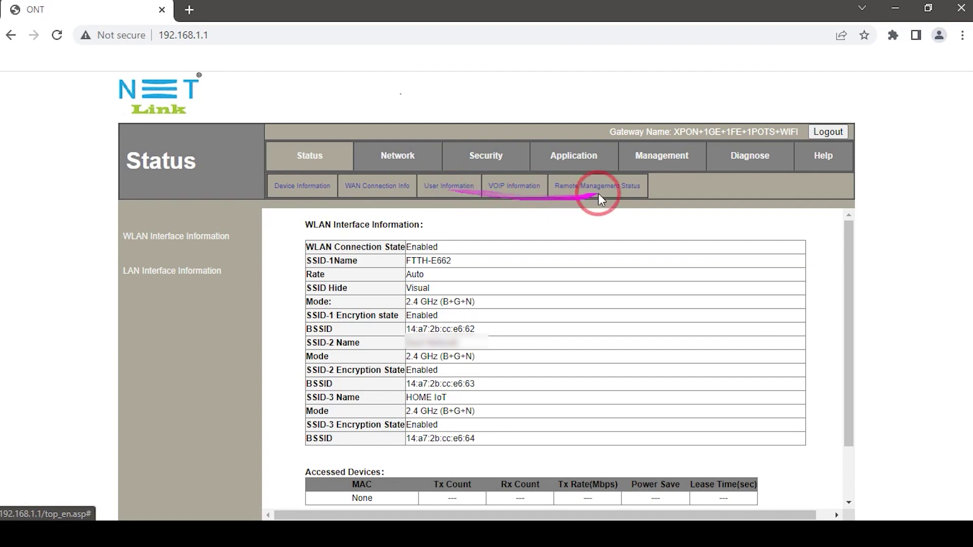
Step: Log out of the router's web interface and bring up the Windows network list
left_click(840, 133)
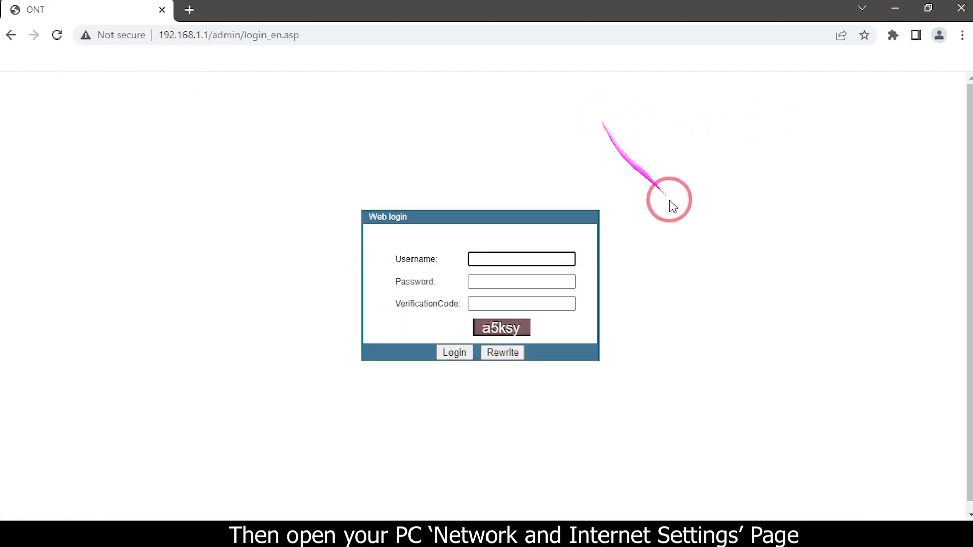
left_click(854, 519)
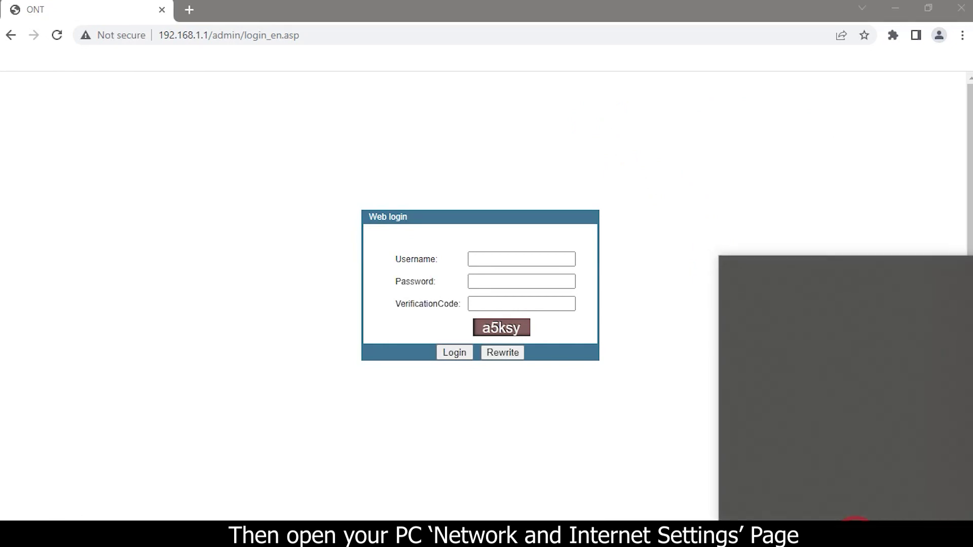
Step: Join the Guest Network Wi-Fi using its network security key, allow the PC to be discoverable, and dismiss the flyout
left_click(741, 498)
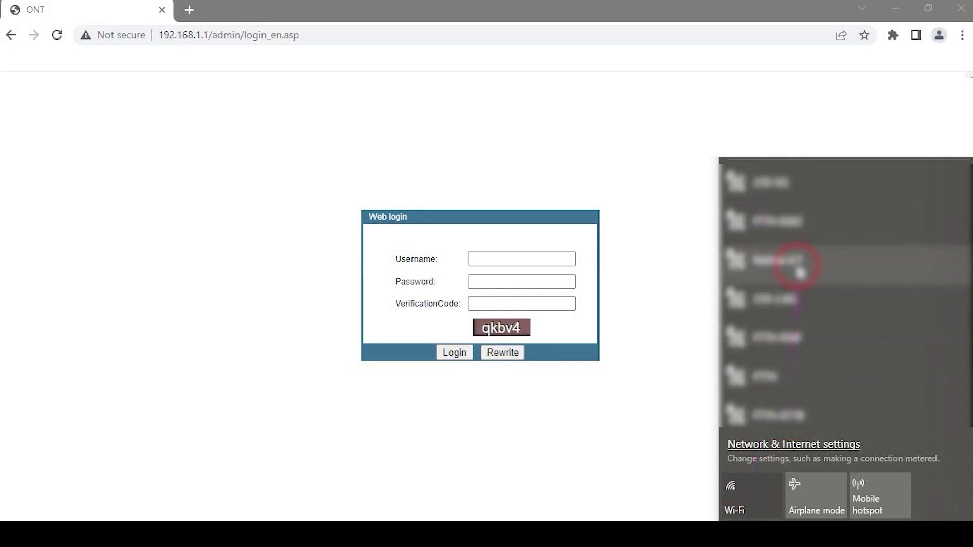
scroll(799, 263, "down", 3)
scroll(799, 264, "down", 1)
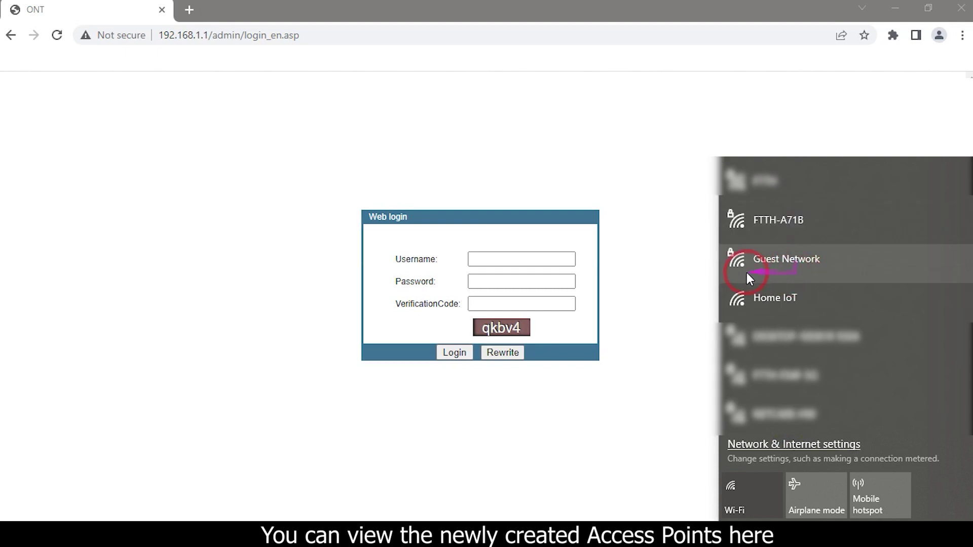
left_click(809, 263)
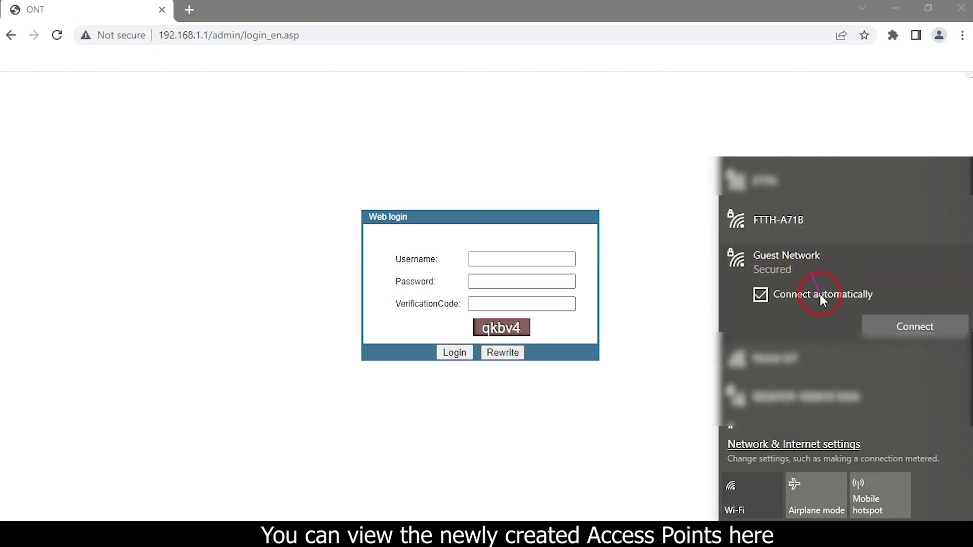
left_click(872, 320)
left_click(873, 317)
type("1234")
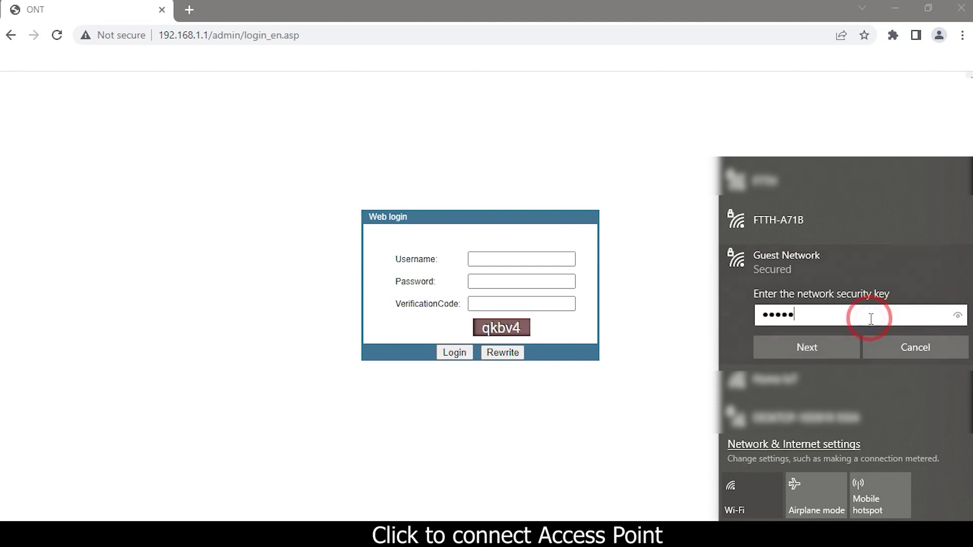
left_click(824, 348)
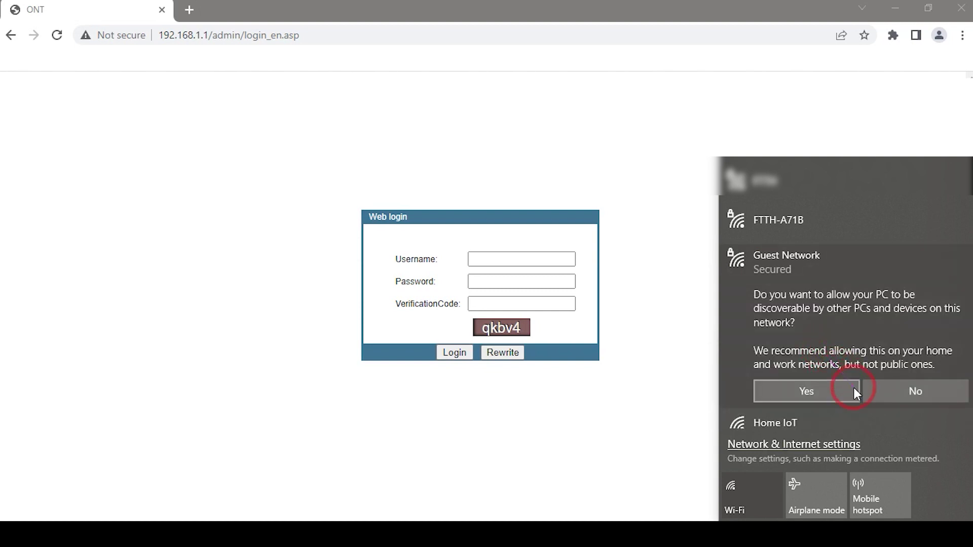
left_click(854, 389)
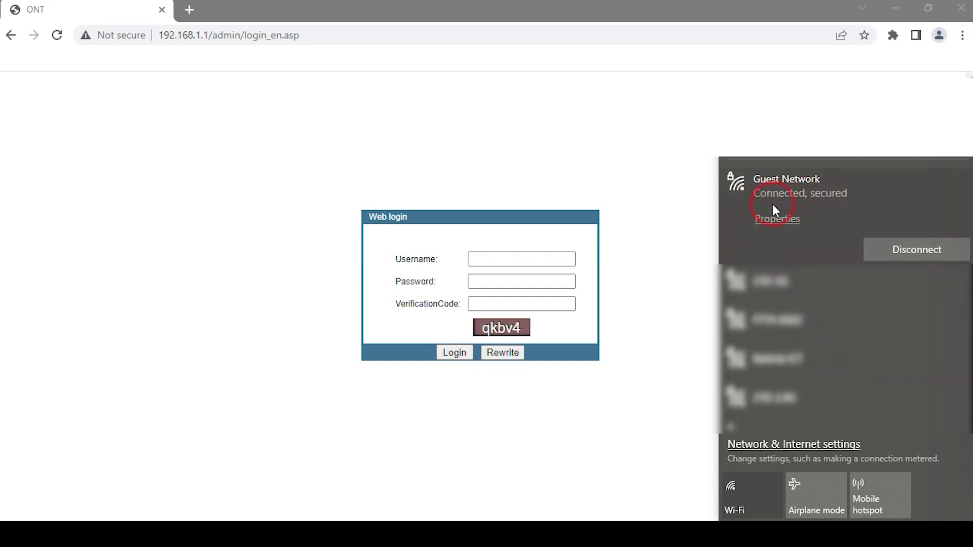
left_click(851, 518)
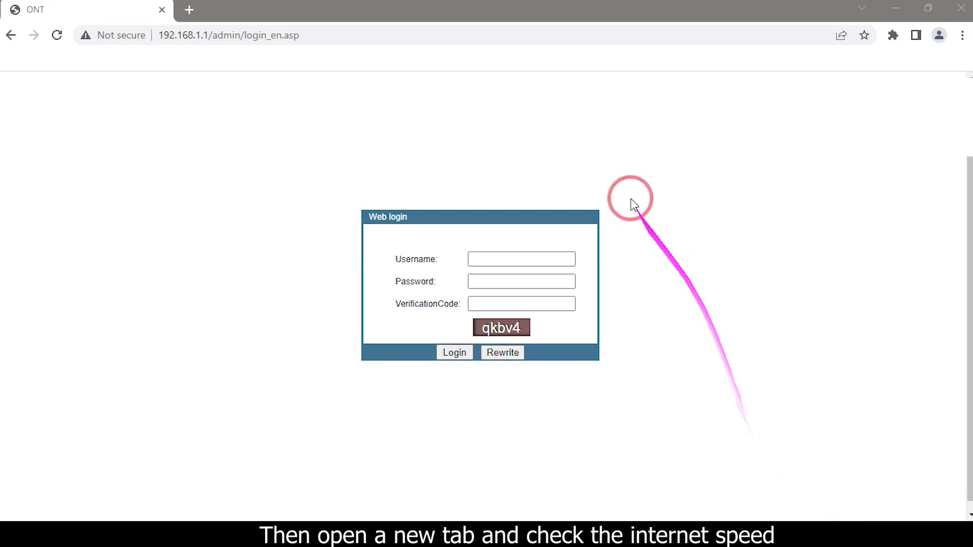
Step: Open a new Chrome tab and enter speedtest.net in the address bar
left_click(188, 10)
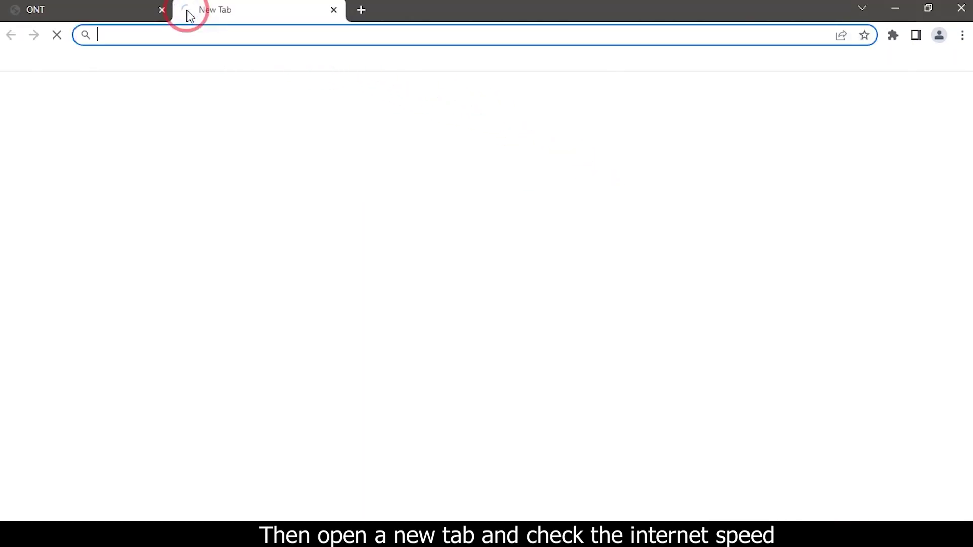
type("sp")
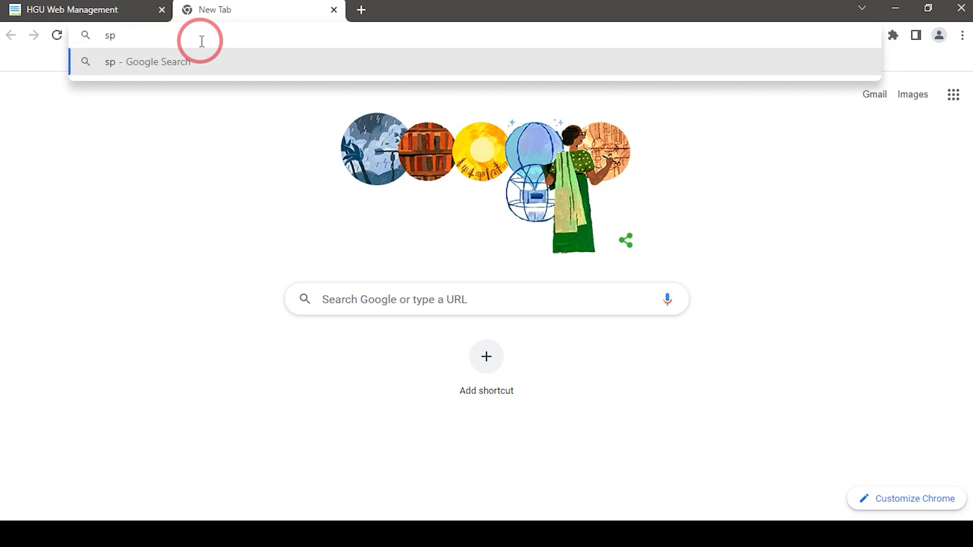
type("eedtes")
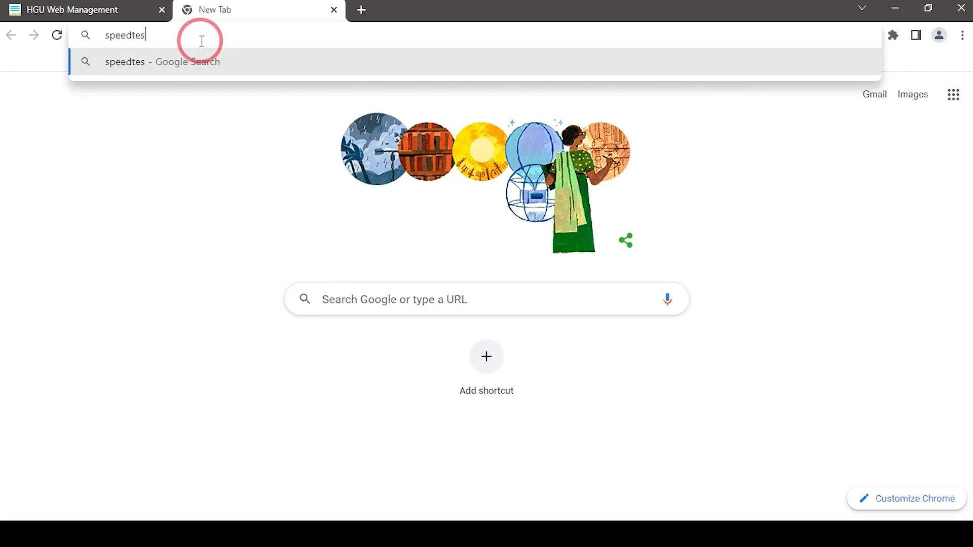
type("t.net")
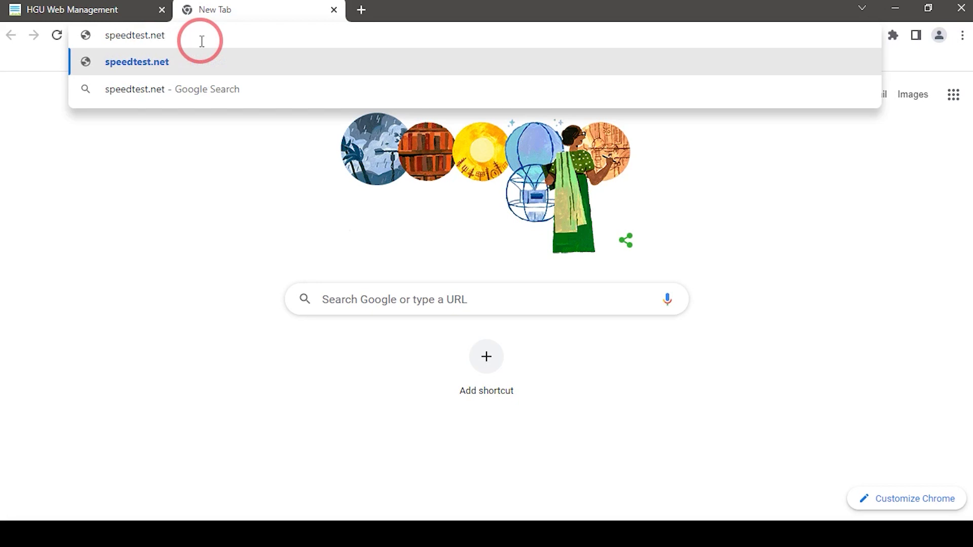